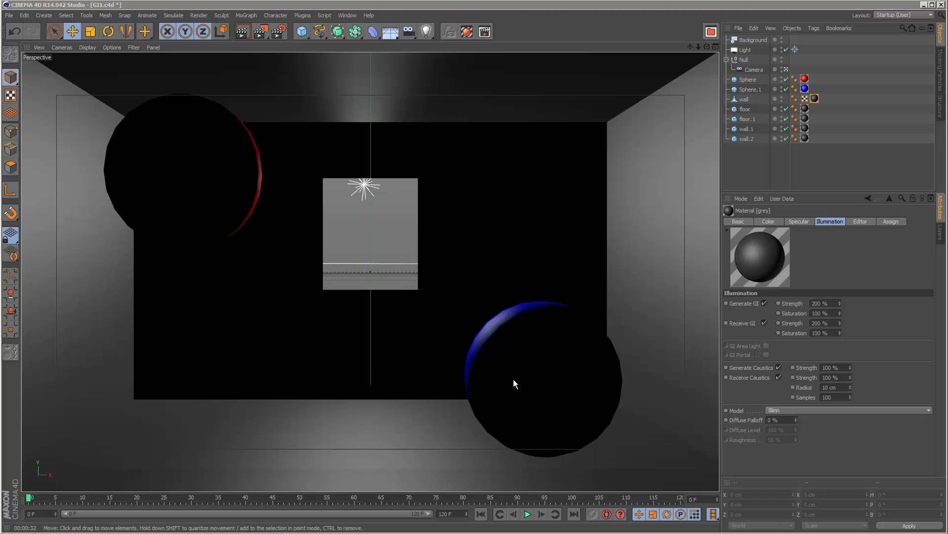
Check the render settings and render the perspective view to preview the room's current lighting
click(279, 31)
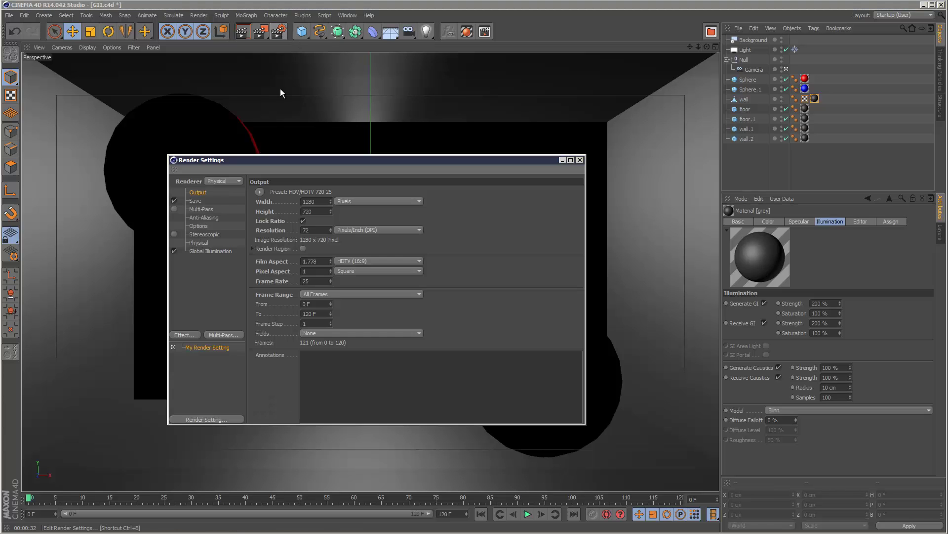
click(580, 159)
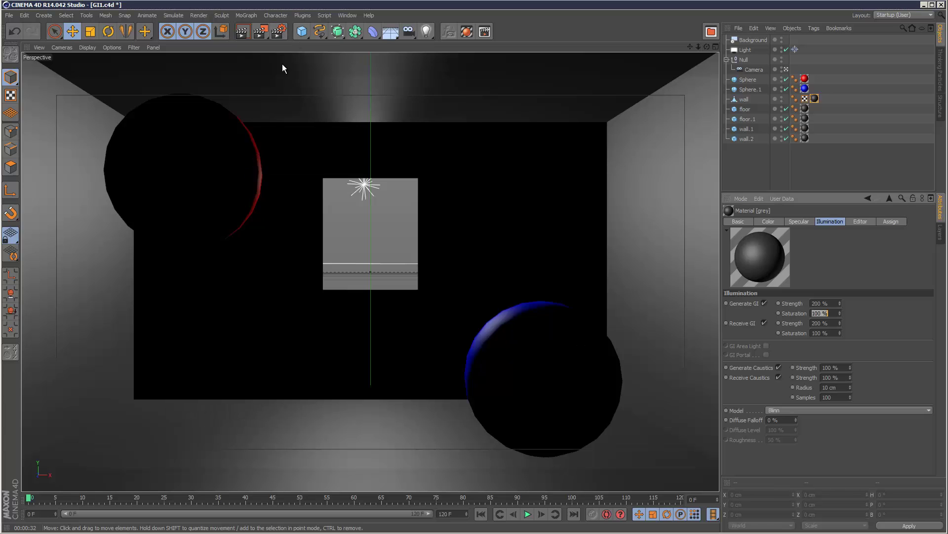
click(243, 33)
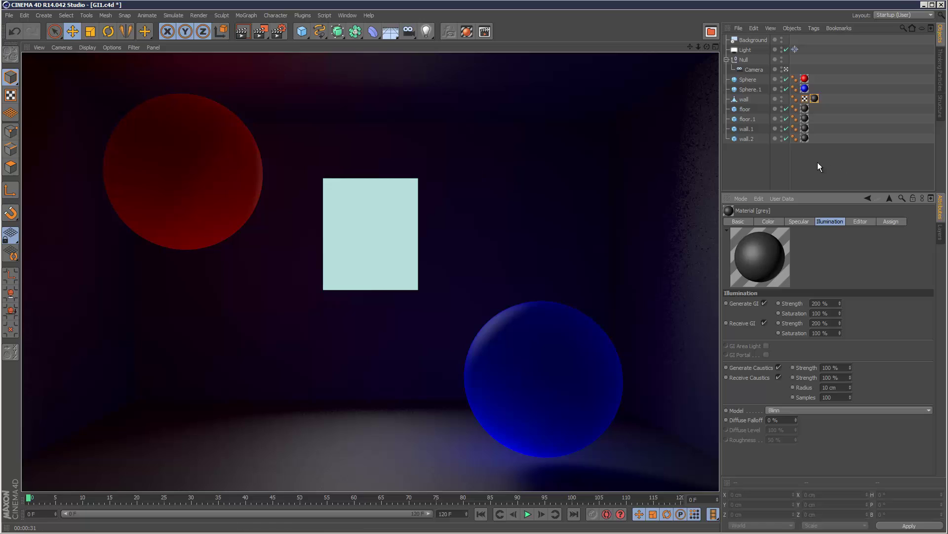
Place the wall, floor, floor.1, wall.1 and wall.2 objects under a new Connect object and make it editable
click(748, 100)
click(746, 150)
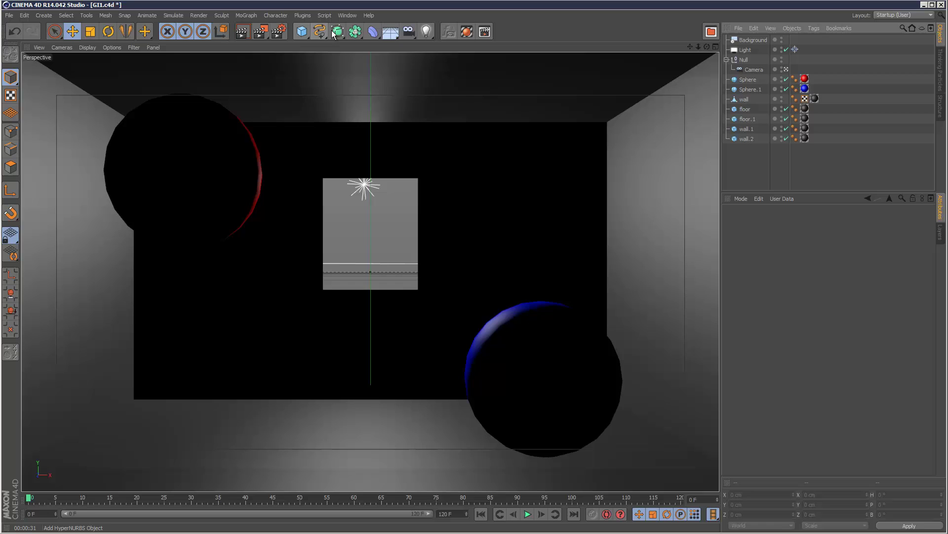
drag(355, 31, 465, 64)
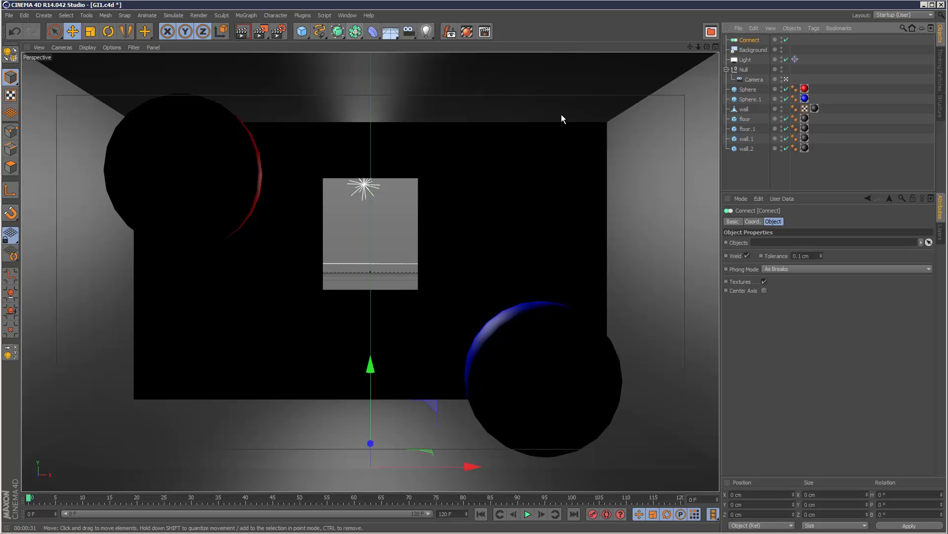
drag(729, 167, 752, 42)
click(750, 41)
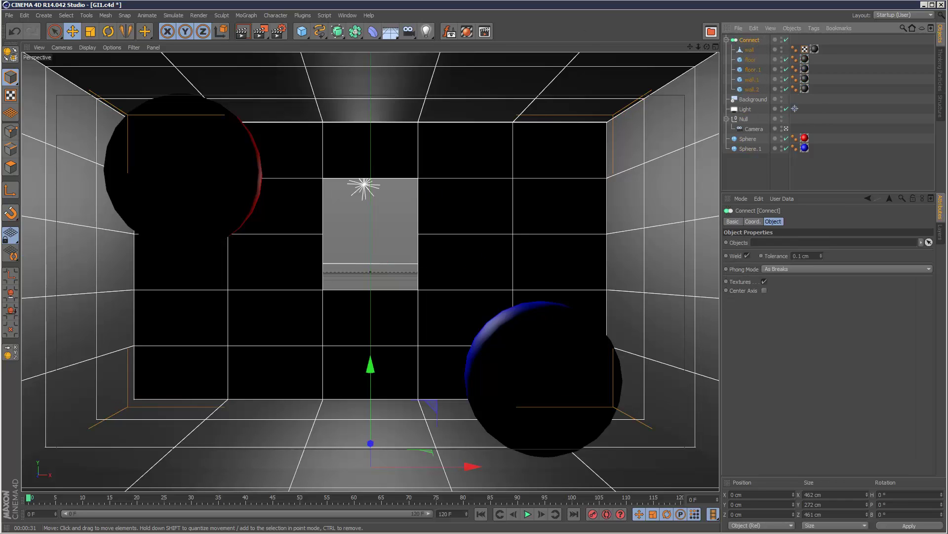
key(c)
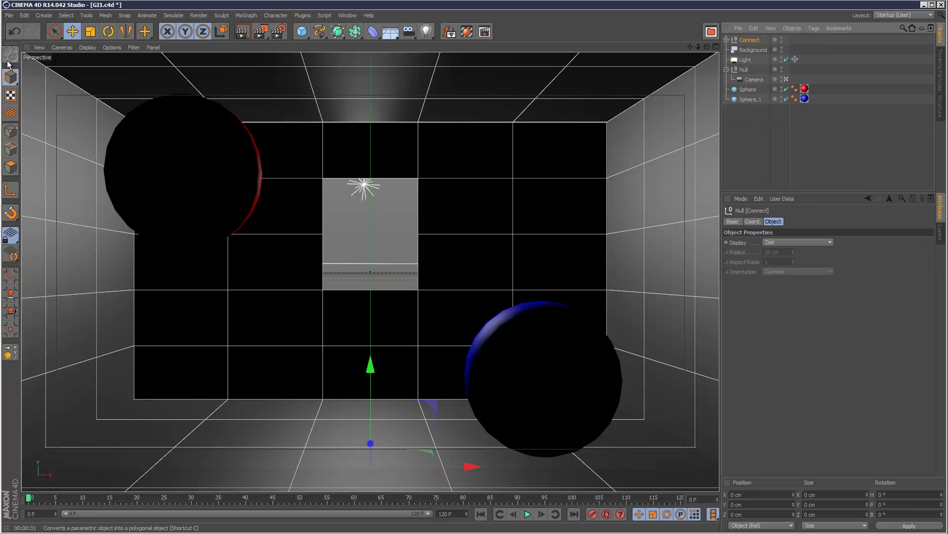
Move the merged polygon object out of the Connect null and delete the leftover null
click(727, 40)
click(749, 50)
drag(750, 49, 752, 37)
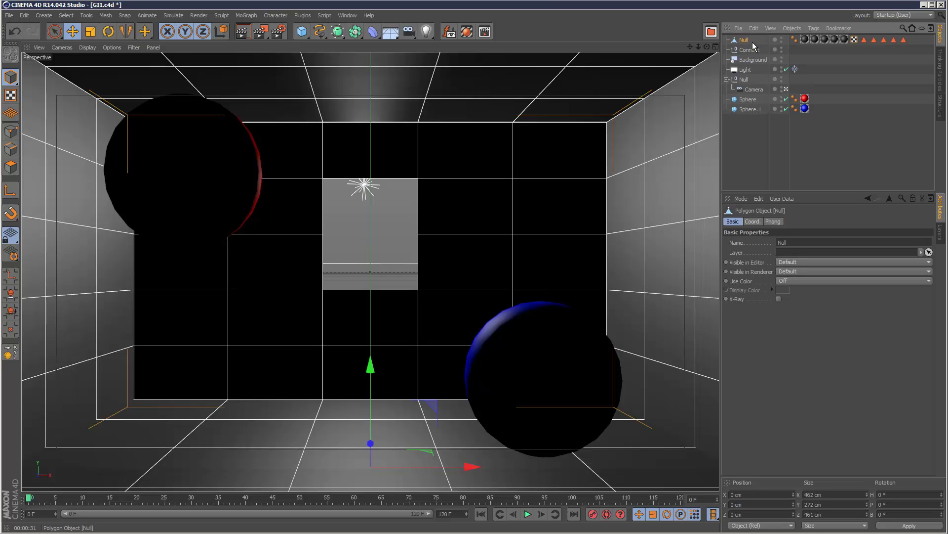
click(752, 52)
key(Delete)
Rename the merged polygon object as room
double_click(750, 40)
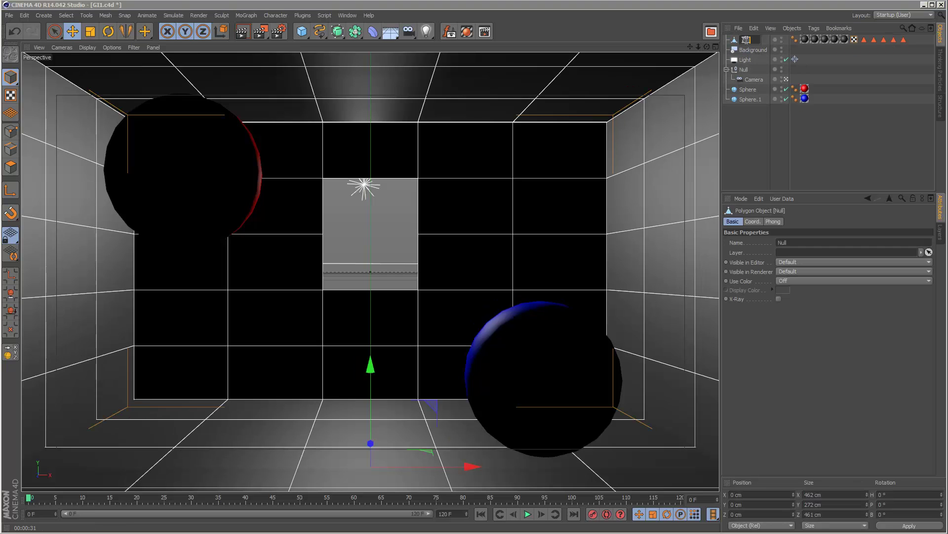
text(room)
key(Return)
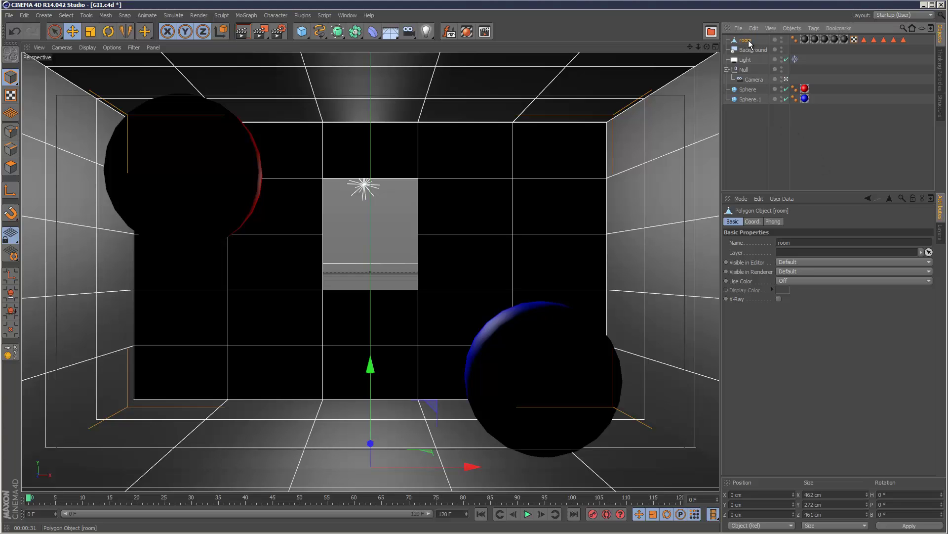
Delete the four surplus grey texture tags from the room object, keeping only one
click(814, 40)
key(Delete)
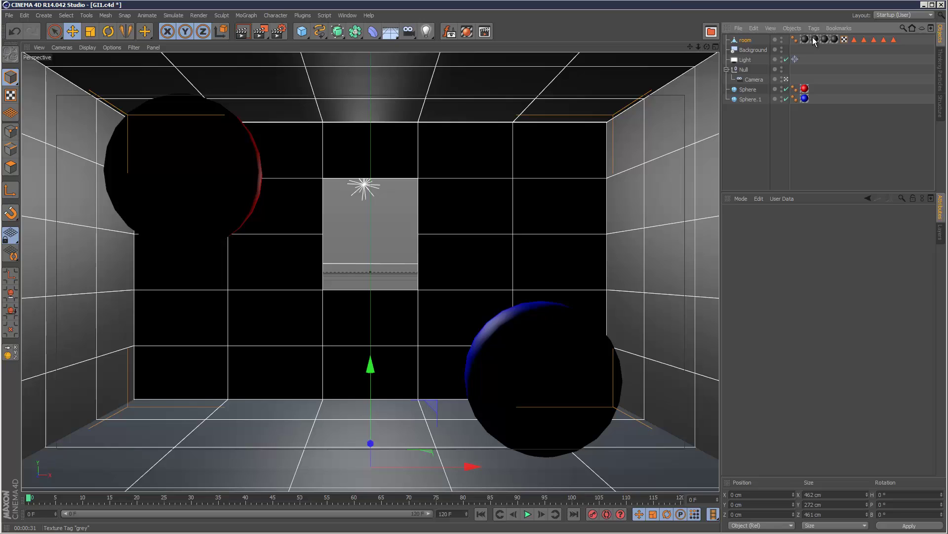
click(814, 40)
key(Delete)
click(815, 40)
key(Delete)
click(814, 39)
key(Delete)
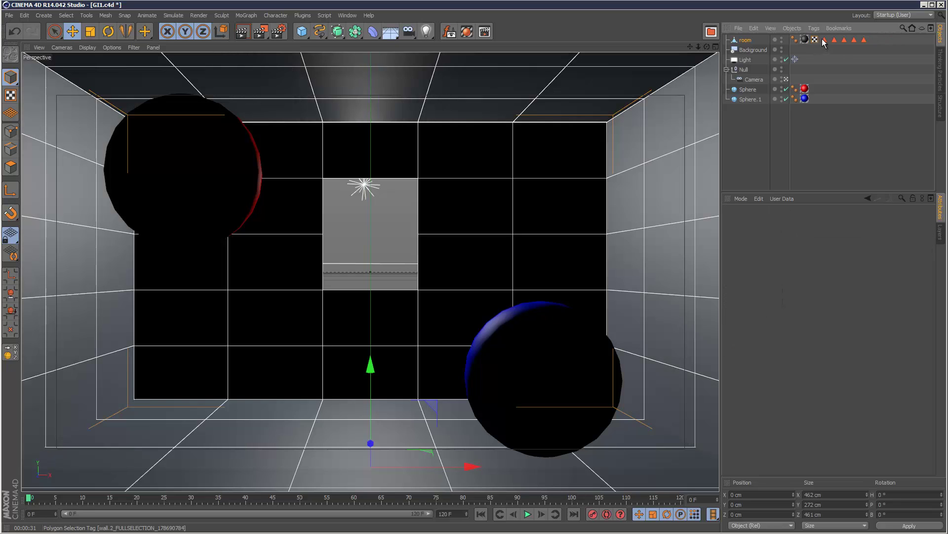
Delete all five polygon selection tags from the room object
click(823, 40)
key(Delete)
click(826, 41)
key(Delete)
click(826, 41)
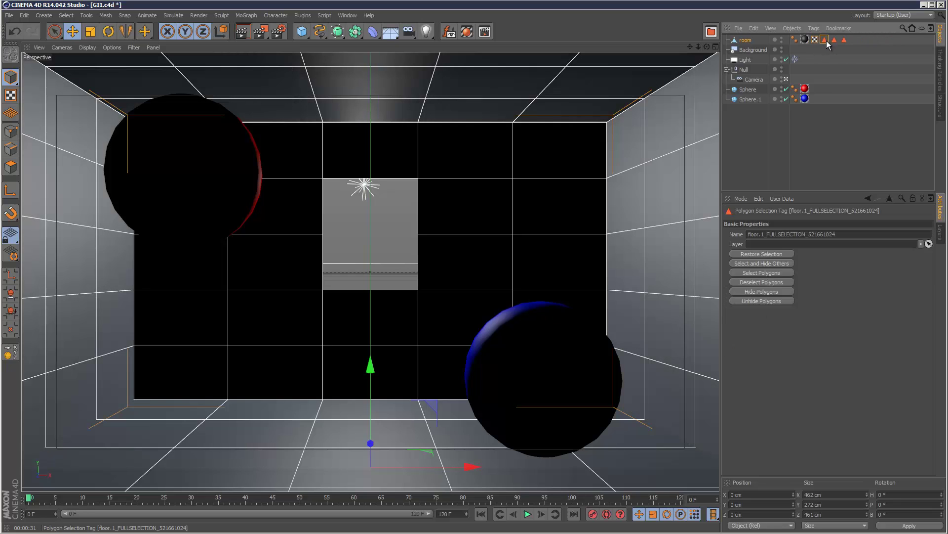
key(Delete)
click(825, 39)
key(Delete)
click(824, 39)
key(Delete)
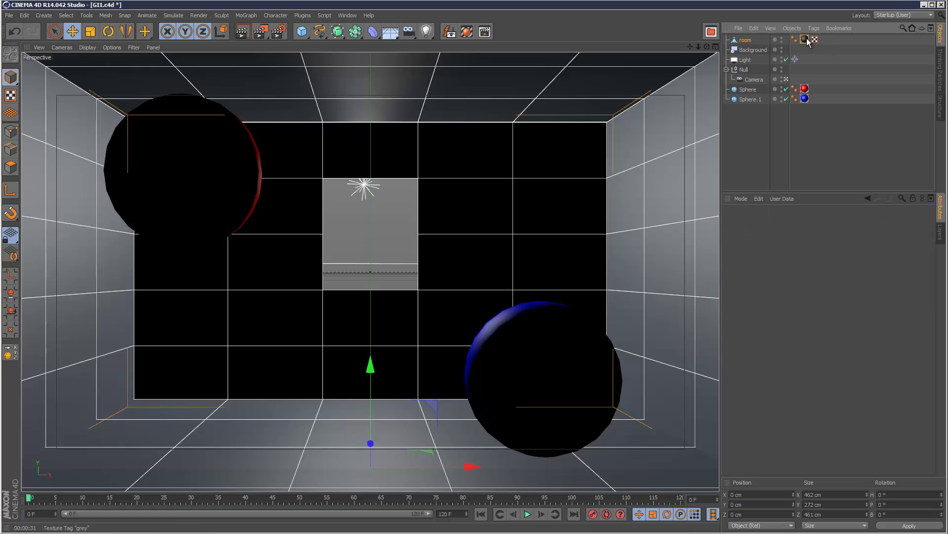
Clear the selection restriction of the room's remaining grey texture tag so the material covers the whole object
click(806, 40)
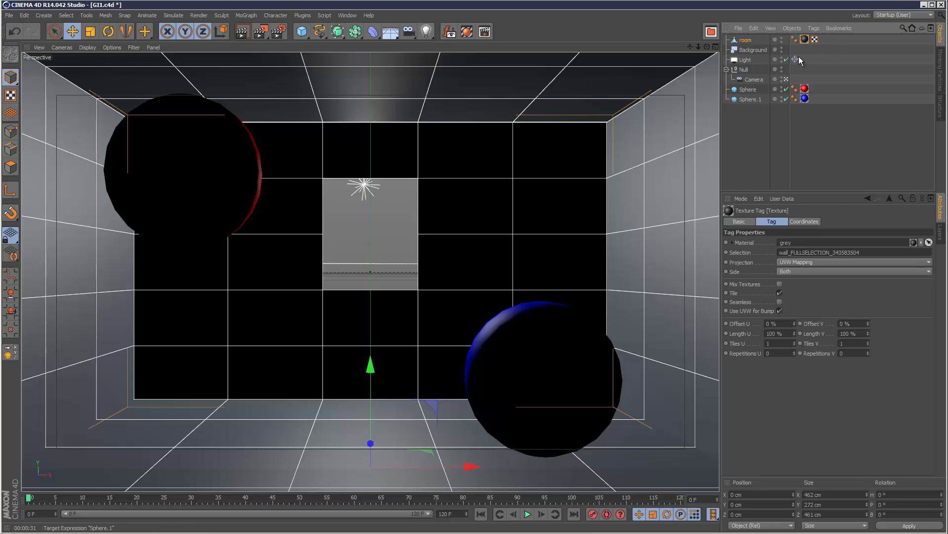
drag(866, 251, 717, 243)
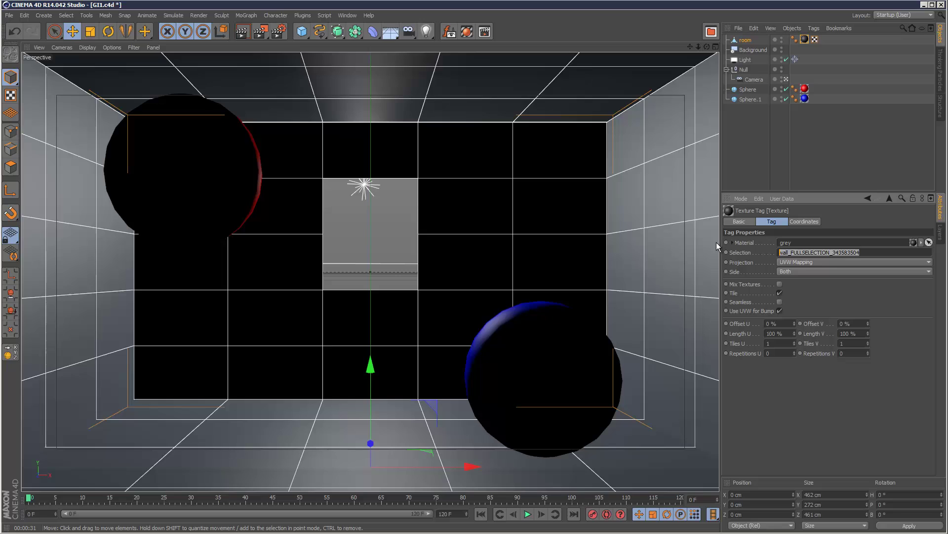
key(Delete)
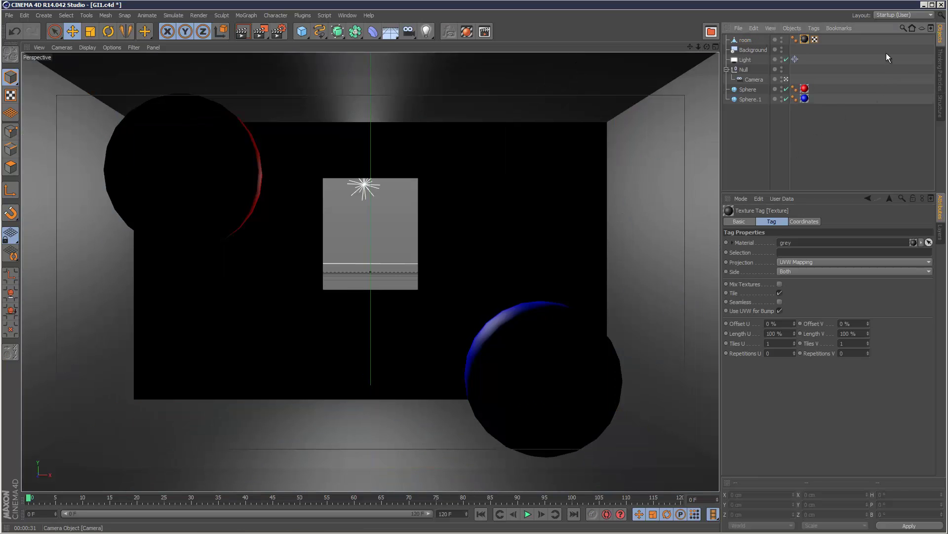
Switch to the BP UV Edit layout with the room object selected
click(741, 40)
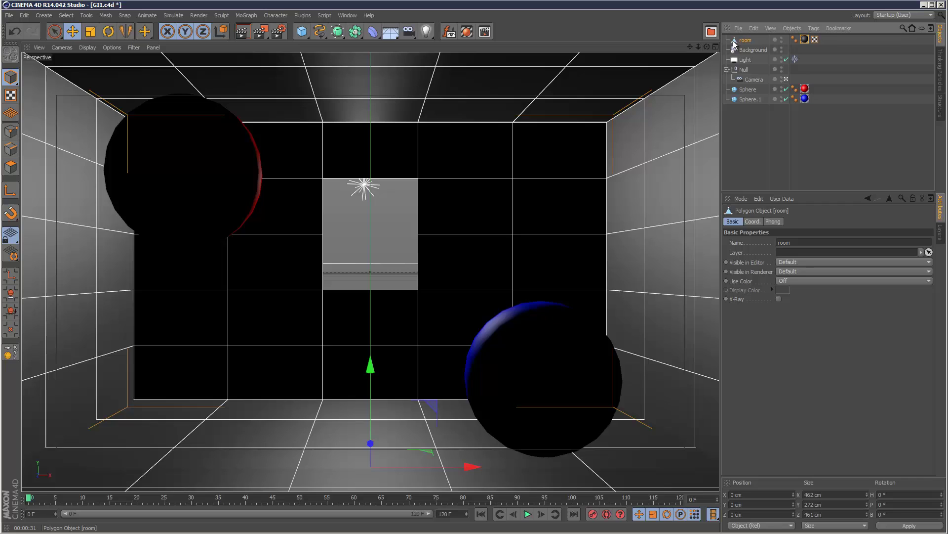
click(917, 15)
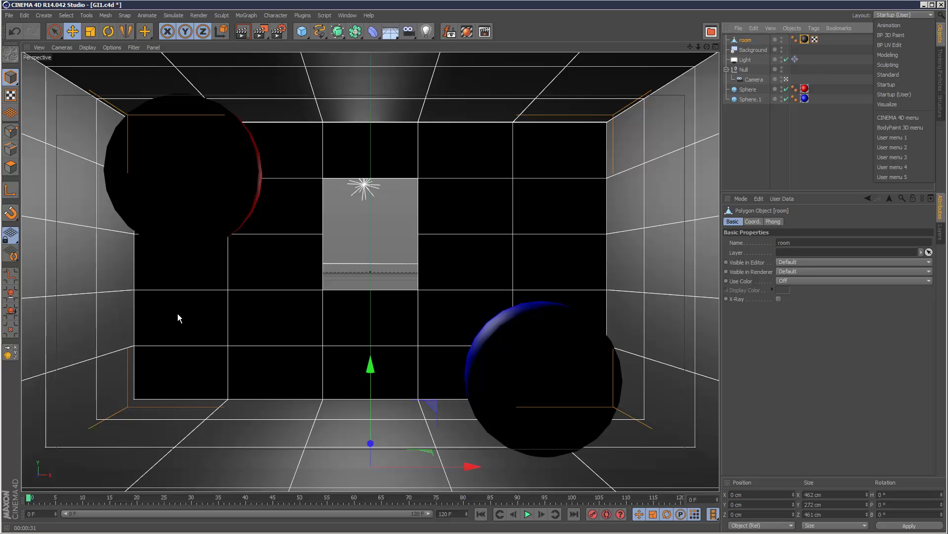
click(909, 45)
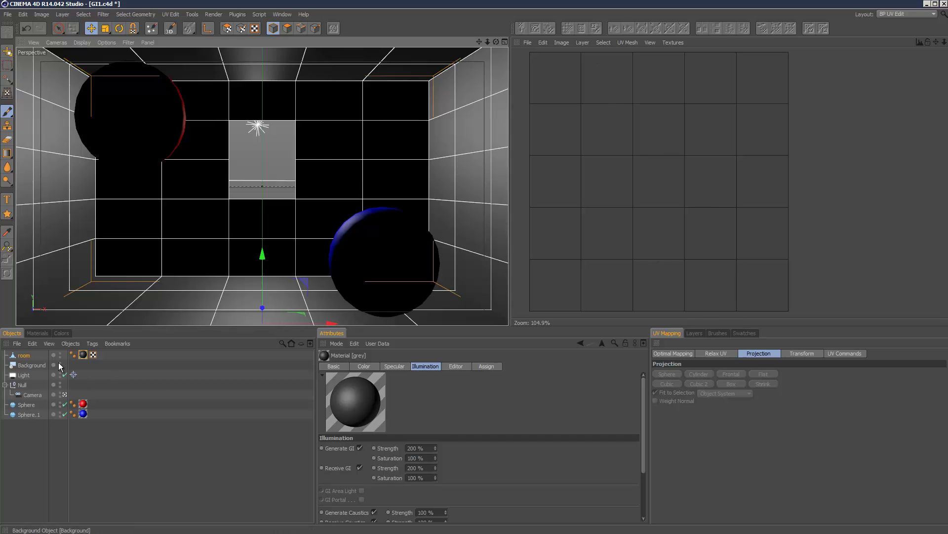
click(23, 356)
click(628, 43)
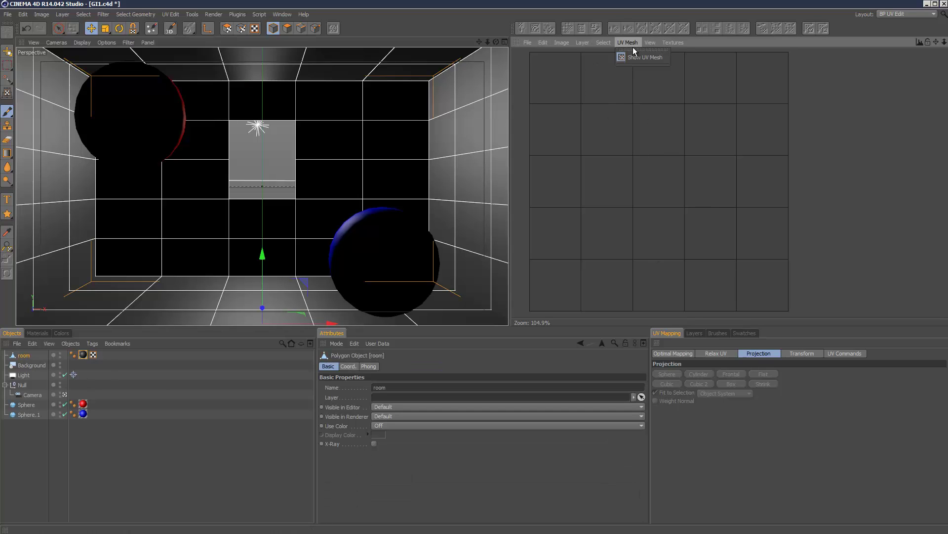
click(716, 70)
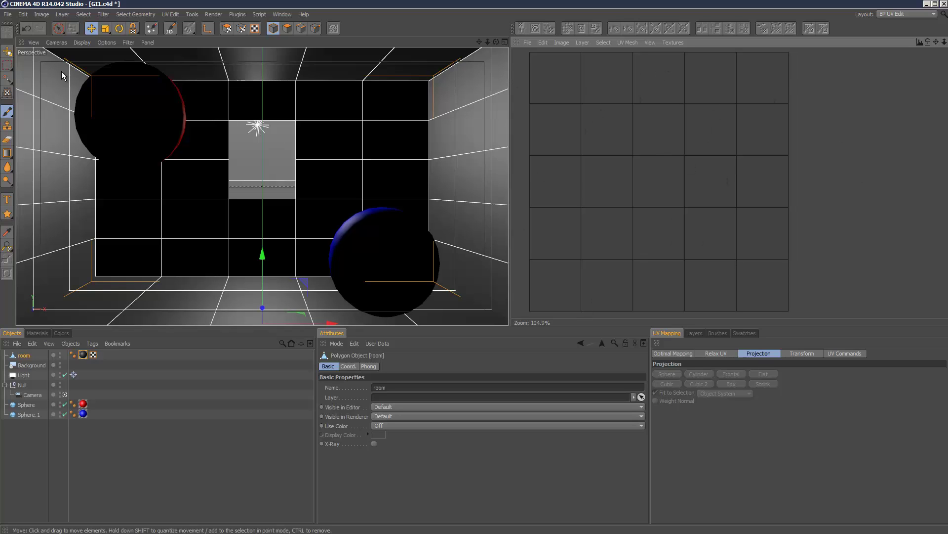
Select all of the room's UV polygons in UV polygon mode and unwrap them with the Cubic 2 projection
key(9)
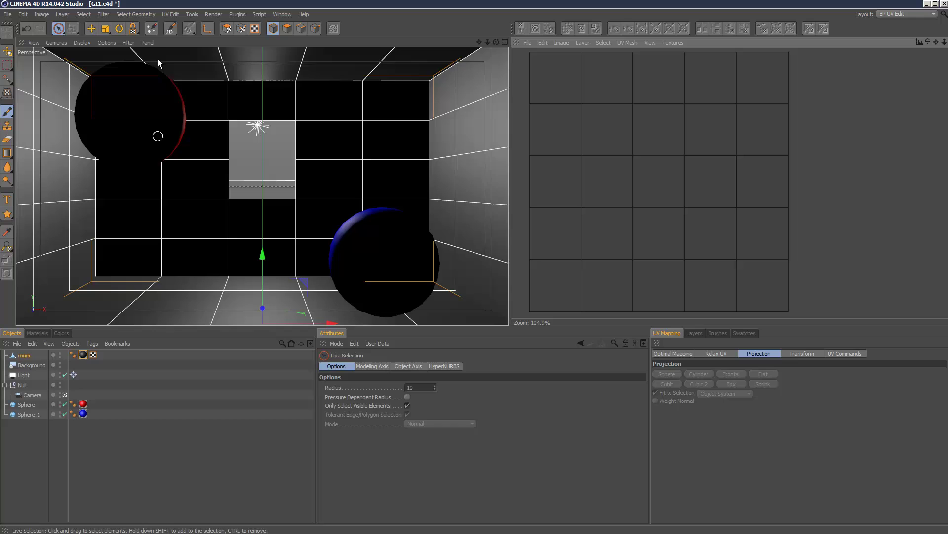
click(570, 66)
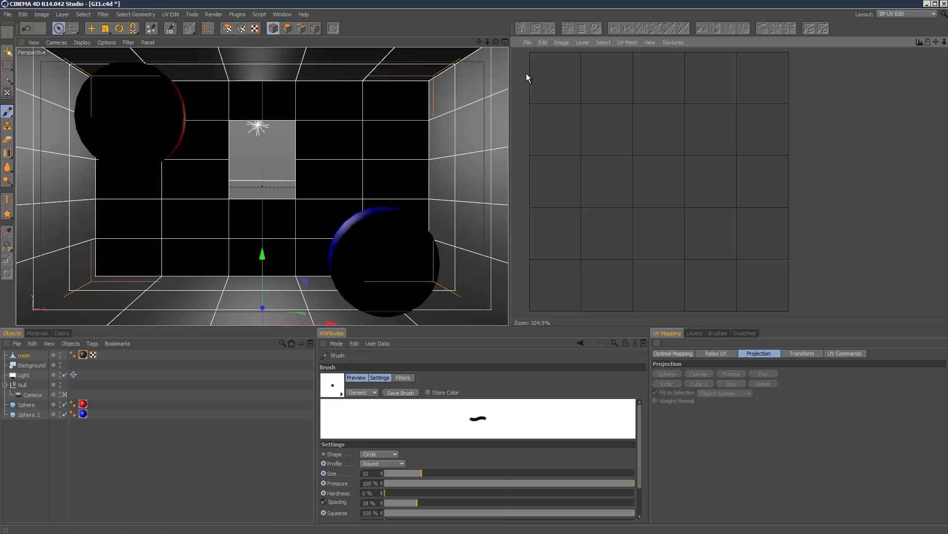
click(23, 356)
click(287, 29)
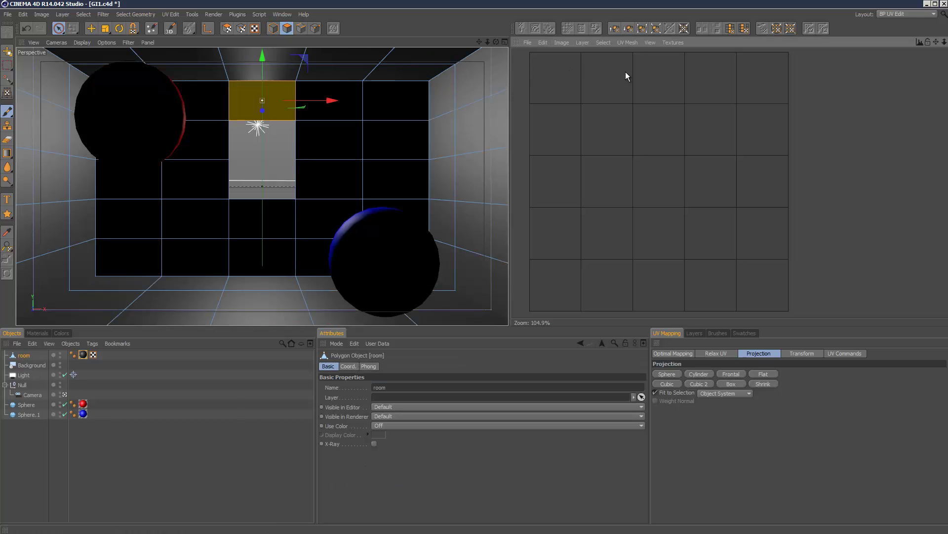
click(240, 29)
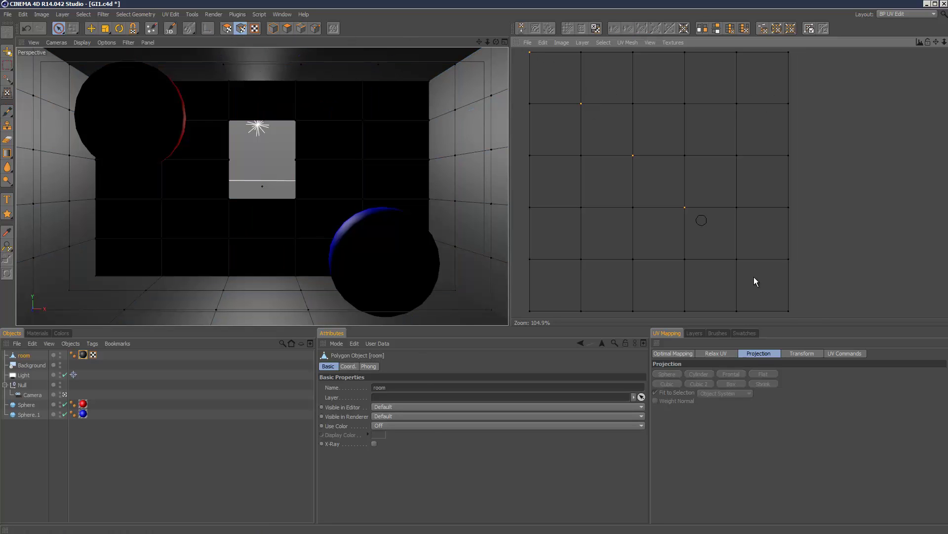
click(227, 28)
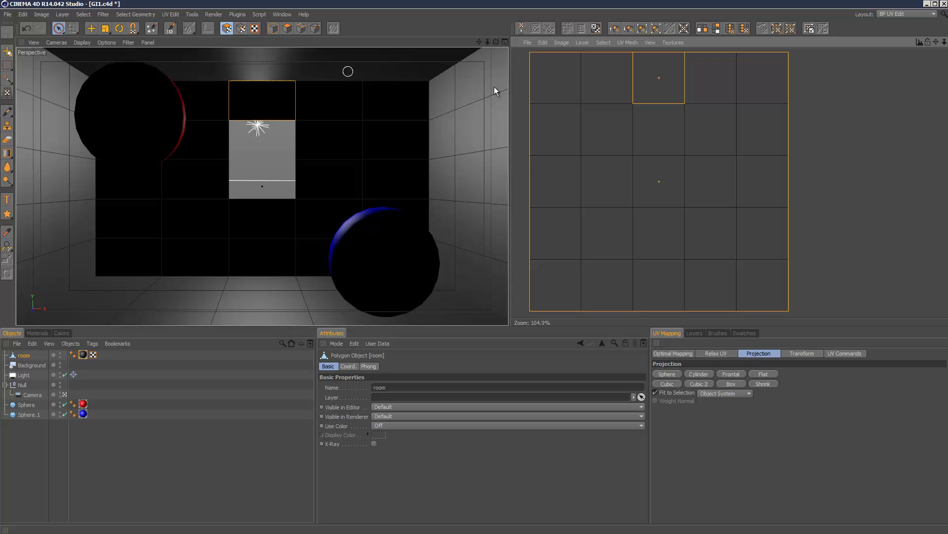
mouse_move(694, 105)
mouse_down()
mouse_move(599, 131)
mouse_move(798, 257)
mouse_move(768, 290)
mouse_move(526, 148)
mouse_up()
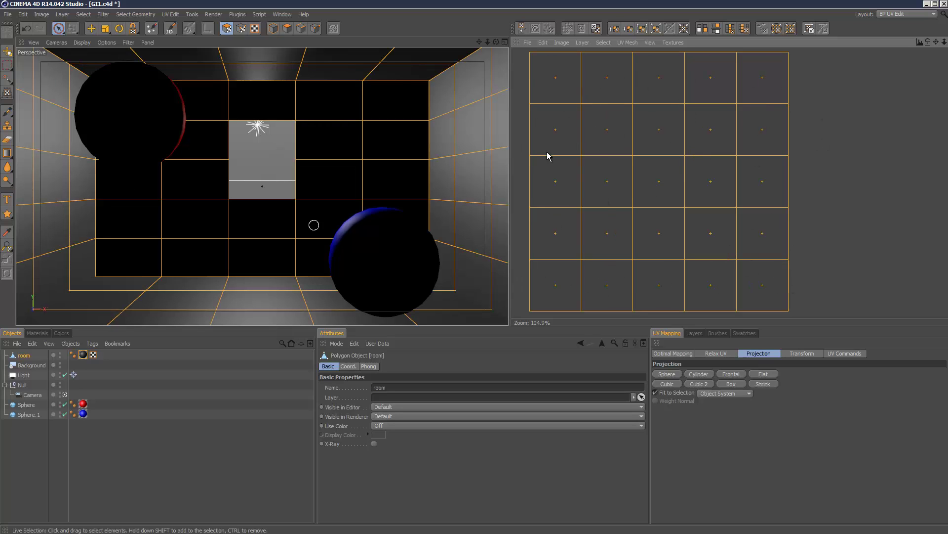
click(696, 385)
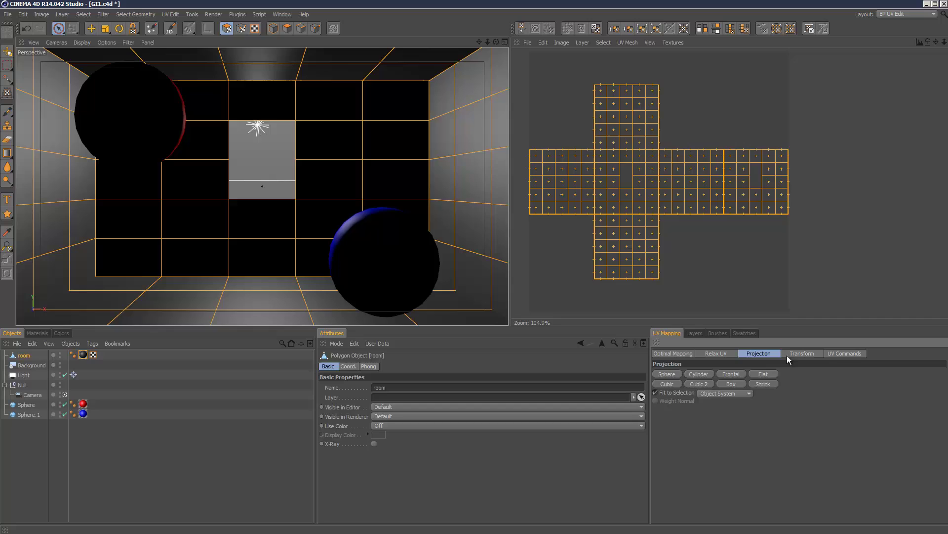
Try an LSCM relax on the room's UVs, and reapply the Cubic 2 projection to replace it
click(714, 352)
click(682, 416)
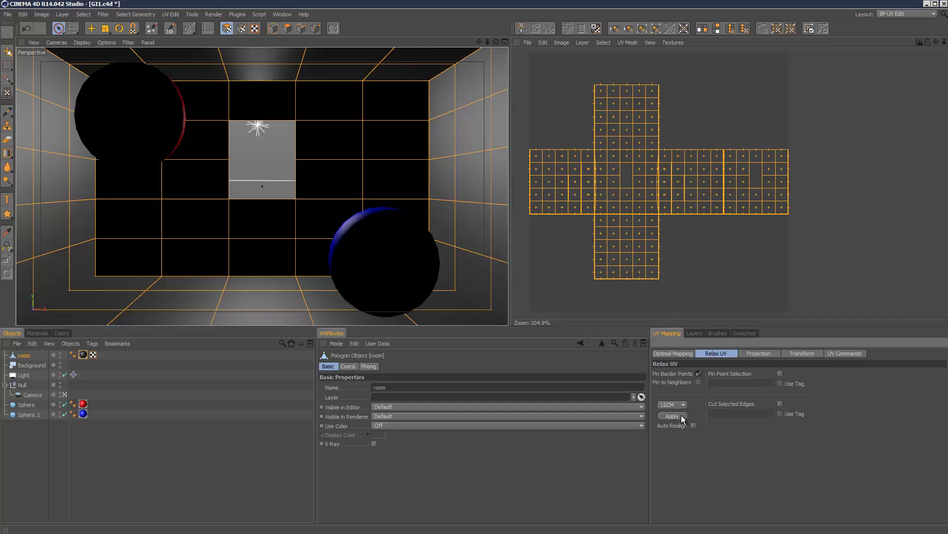
click(750, 354)
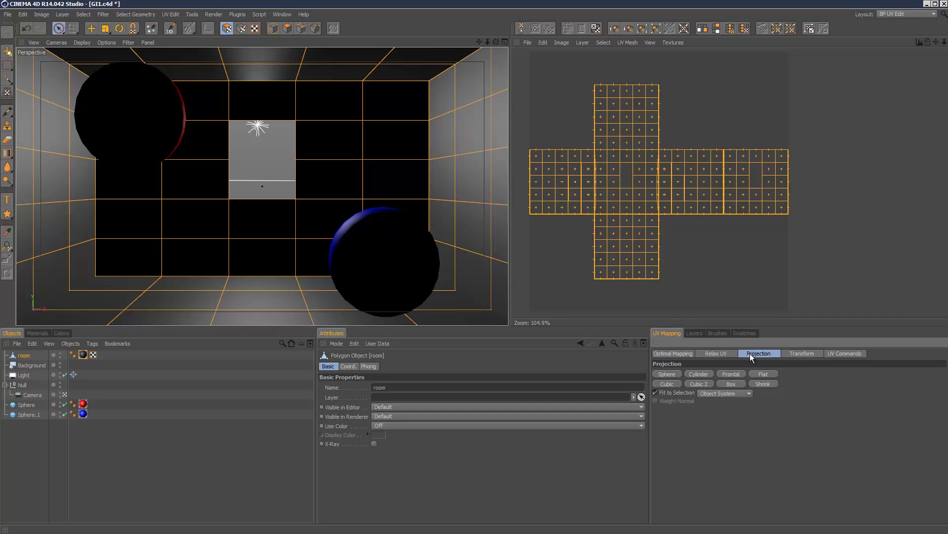
click(704, 385)
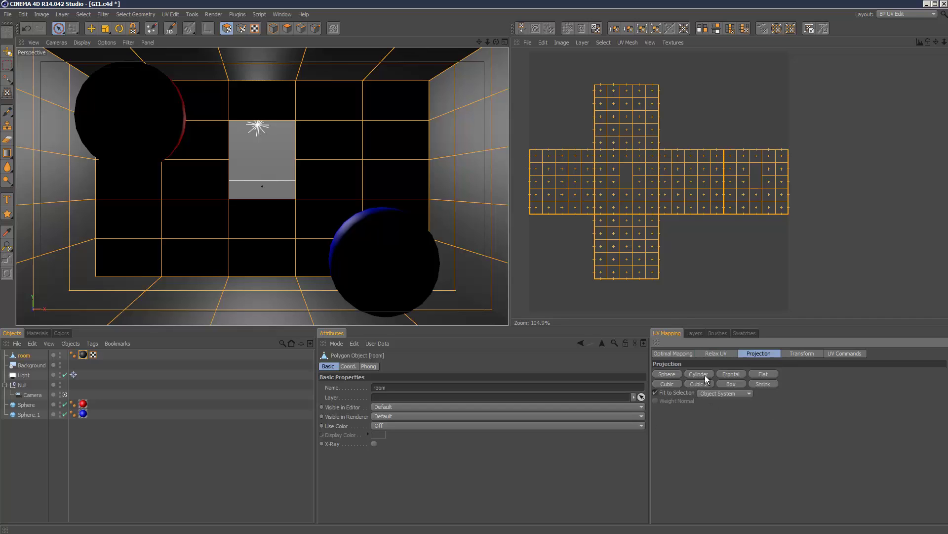
Switch back to the Startup (User) layout
click(910, 15)
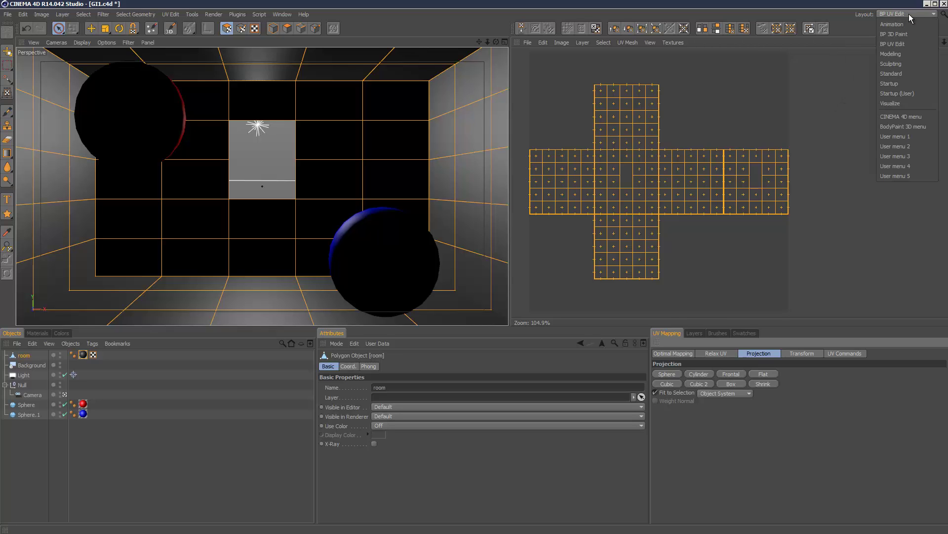
click(923, 93)
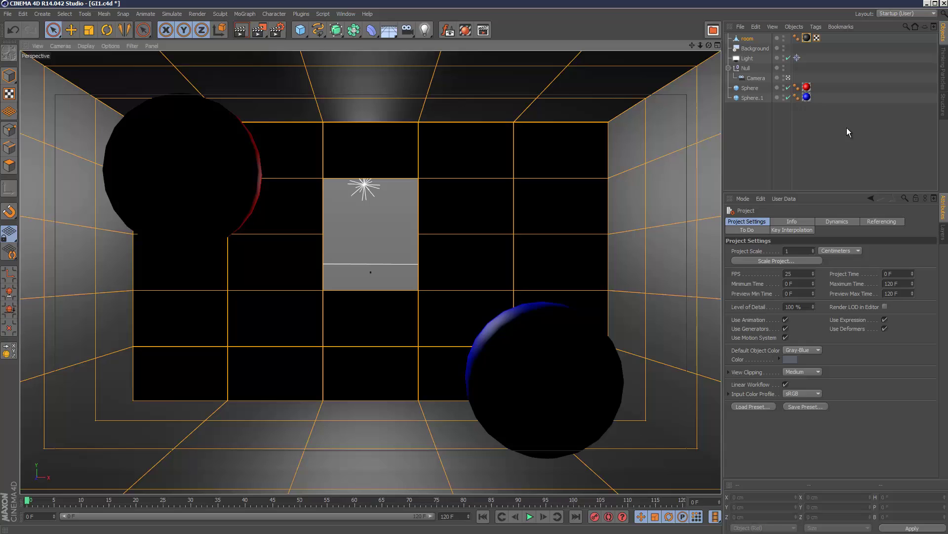
Add a Bake Texture tag to the room object
click(749, 38)
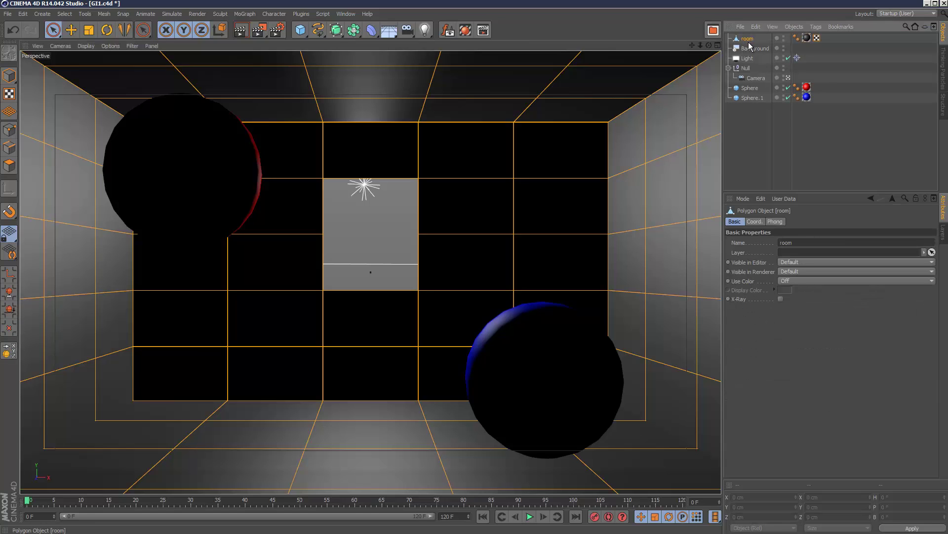
click(816, 27)
mouse_move(824, 41)
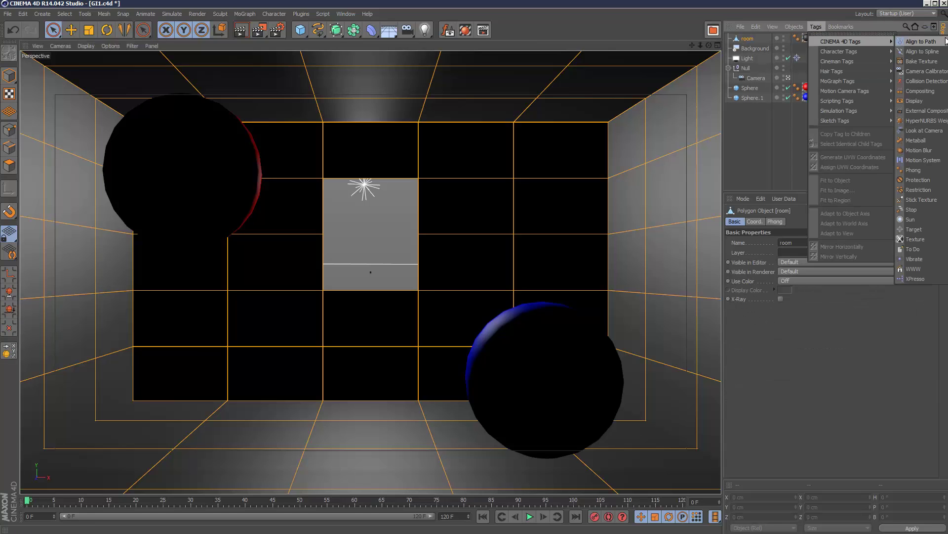
click(935, 62)
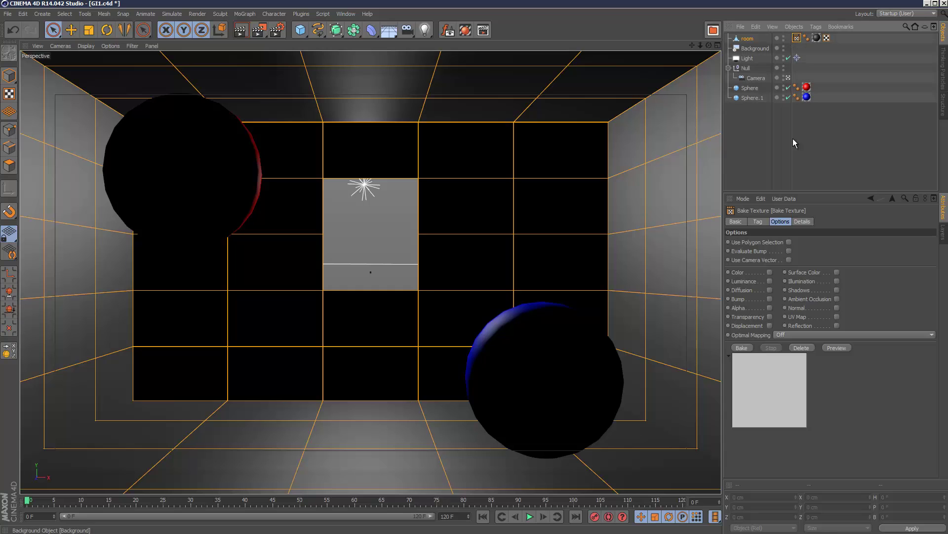
Set the bake's output file to scene.psd in C:\Temp\renders, replacing the existing file
click(756, 221)
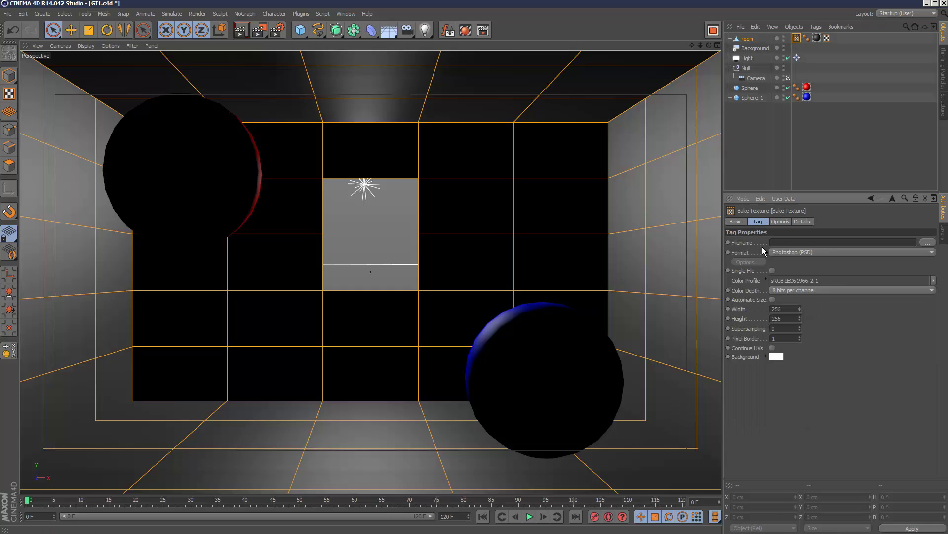
click(927, 243)
double_click(189, 92)
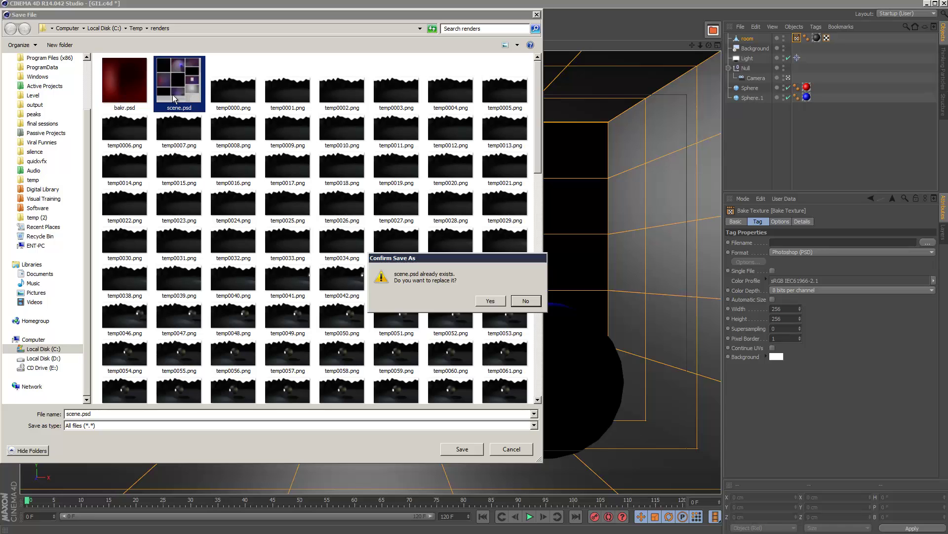
click(491, 300)
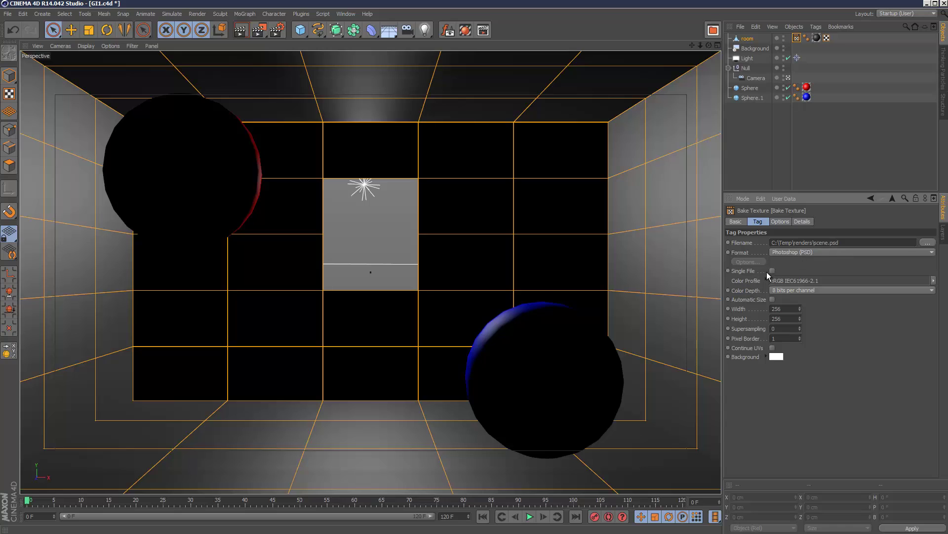
Configure the bake as a single file at 16 bits per channel, with width and height of 1024
click(807, 292)
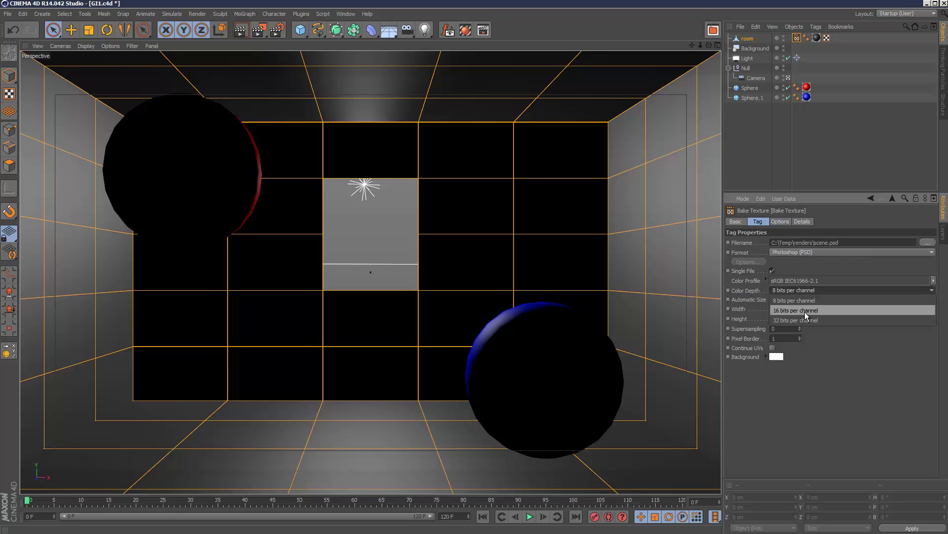
click(805, 310)
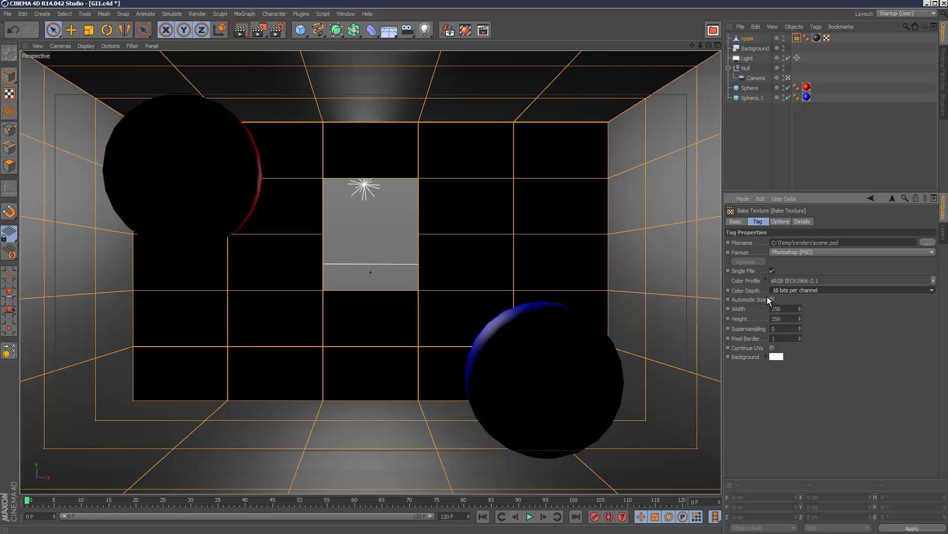
click(790, 308)
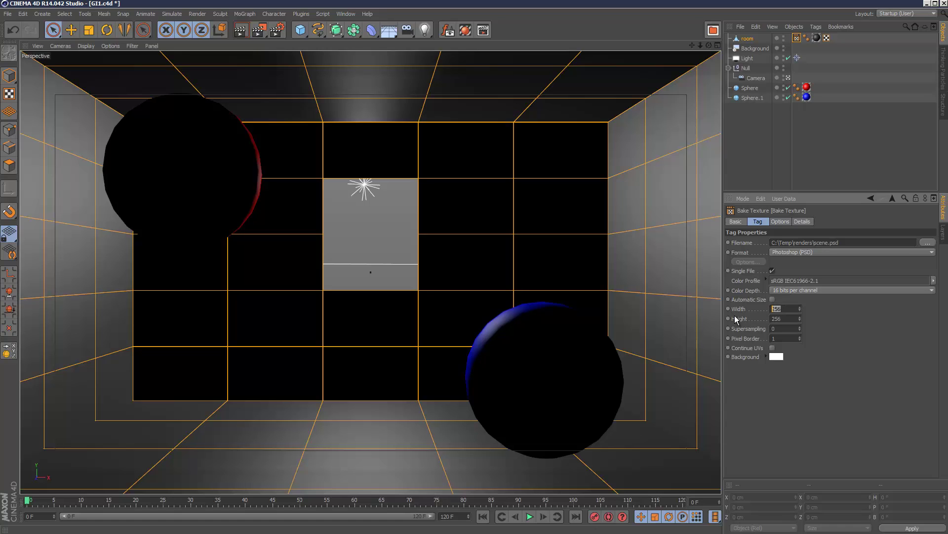
text(1024)
key(Tab)
text(1024)
Adjust the bake's pixel border and set its background colour to black
right_click(799, 339)
click(801, 336)
click(777, 355)
click(713, 365)
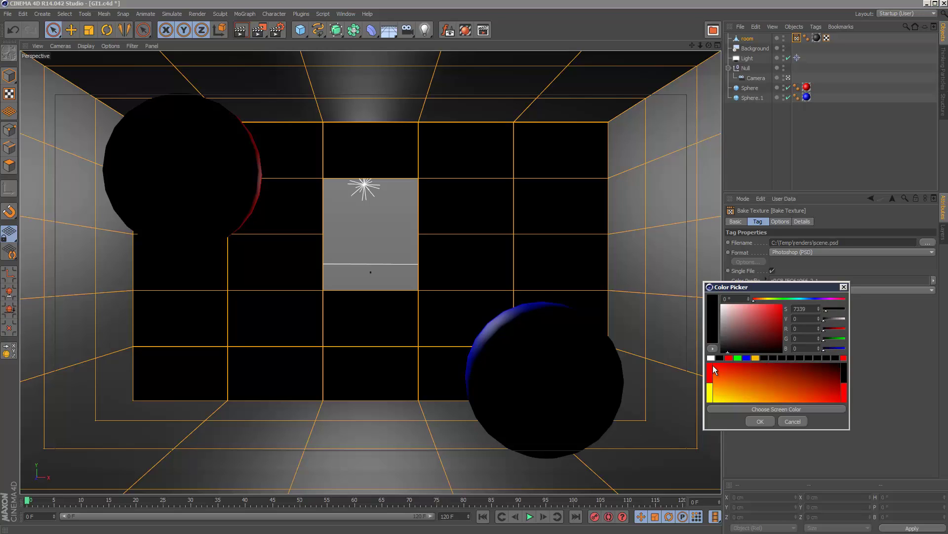
click(745, 417)
Bake the room's Surface Color with Cubic optimal mapping, overwriting the existing scene.psd
click(780, 222)
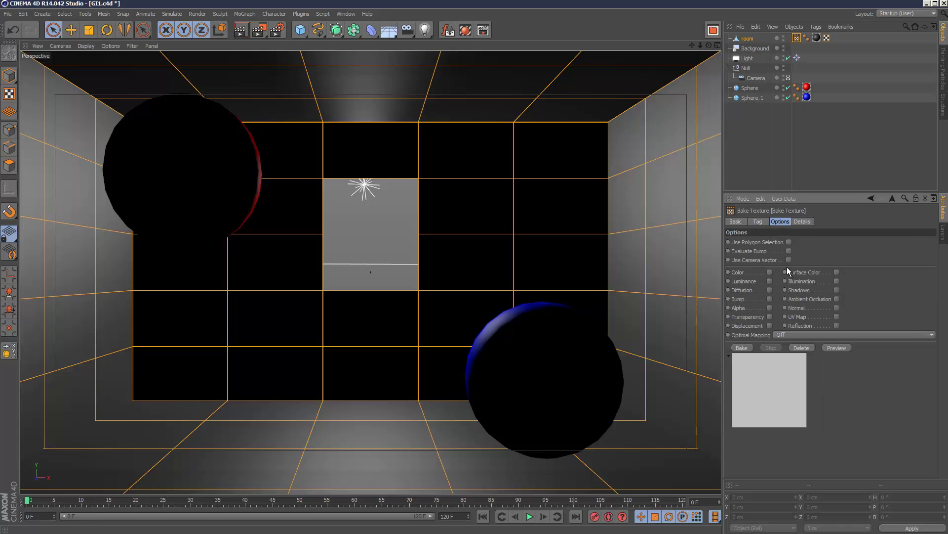
click(837, 272)
click(811, 335)
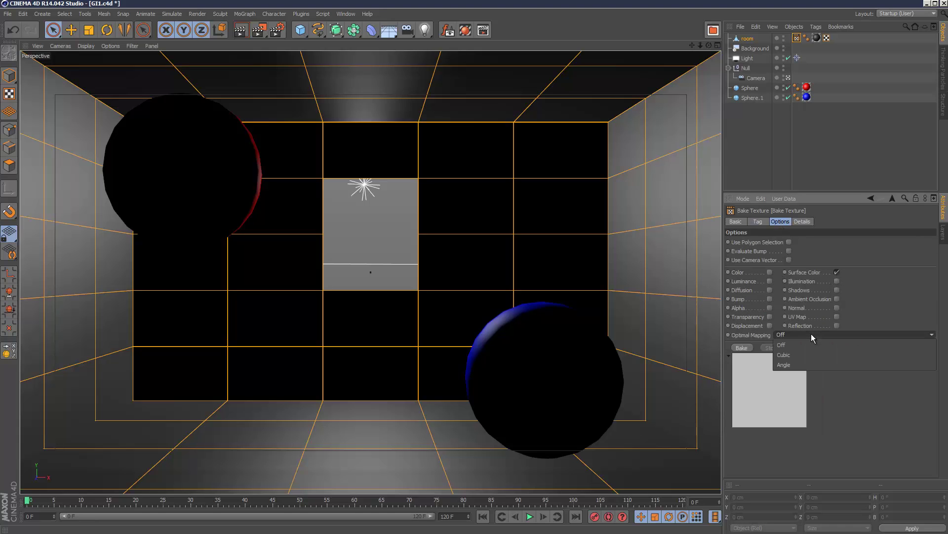
click(811, 355)
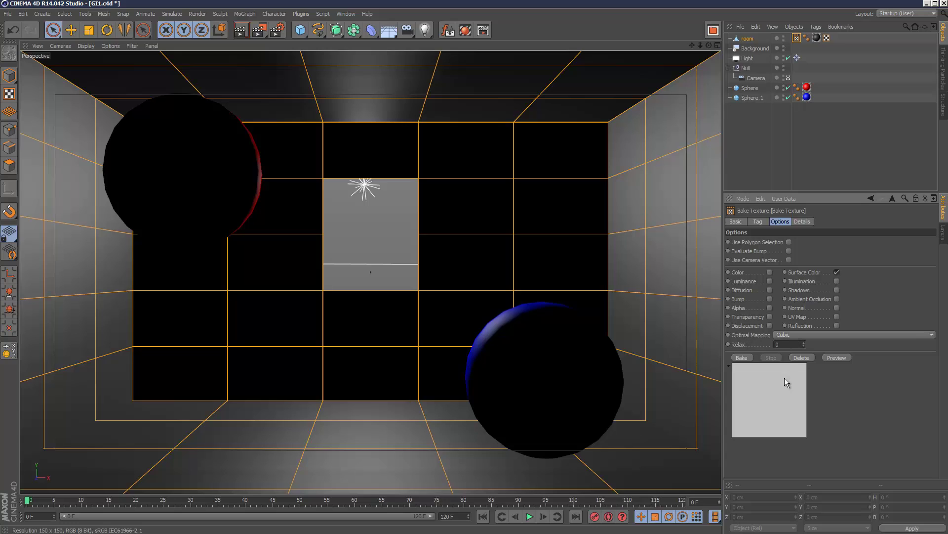
click(746, 357)
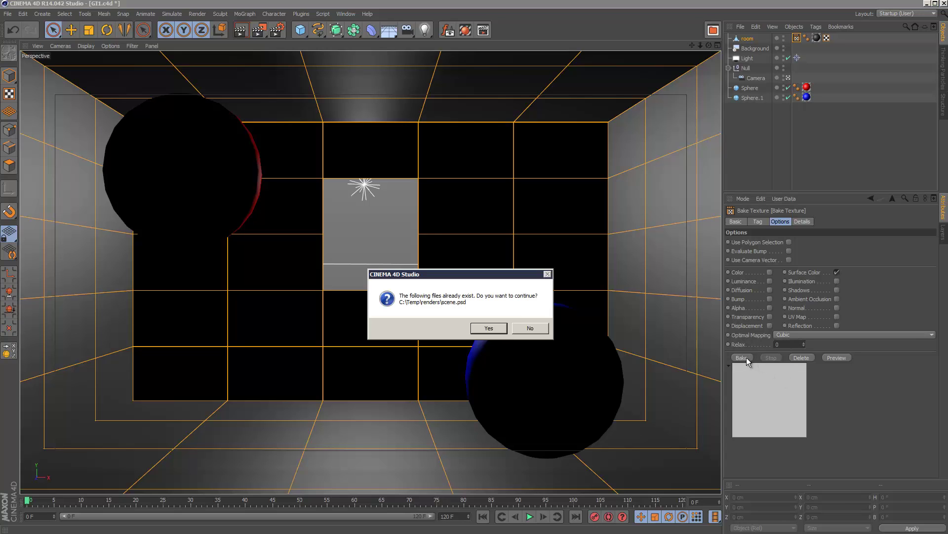
click(488, 328)
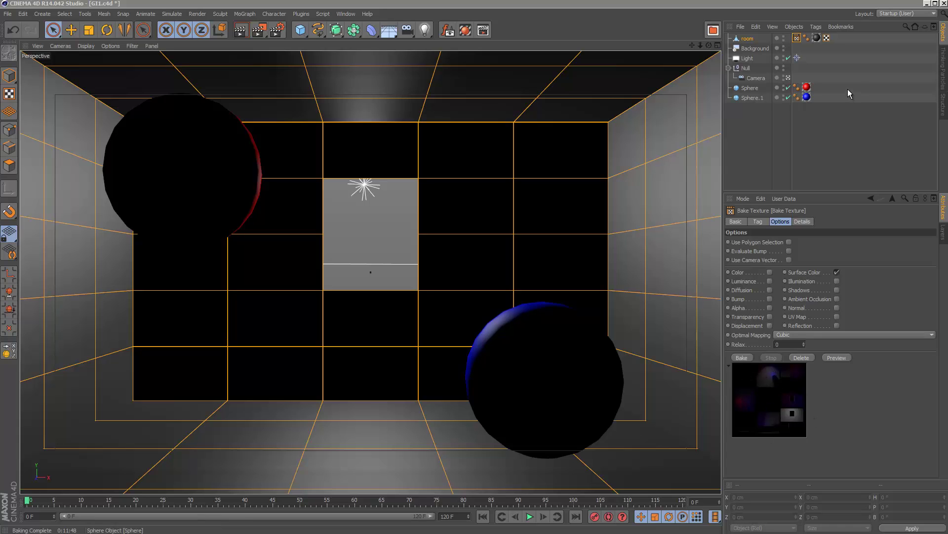
Disable Global Illumination in the render settings
click(817, 38)
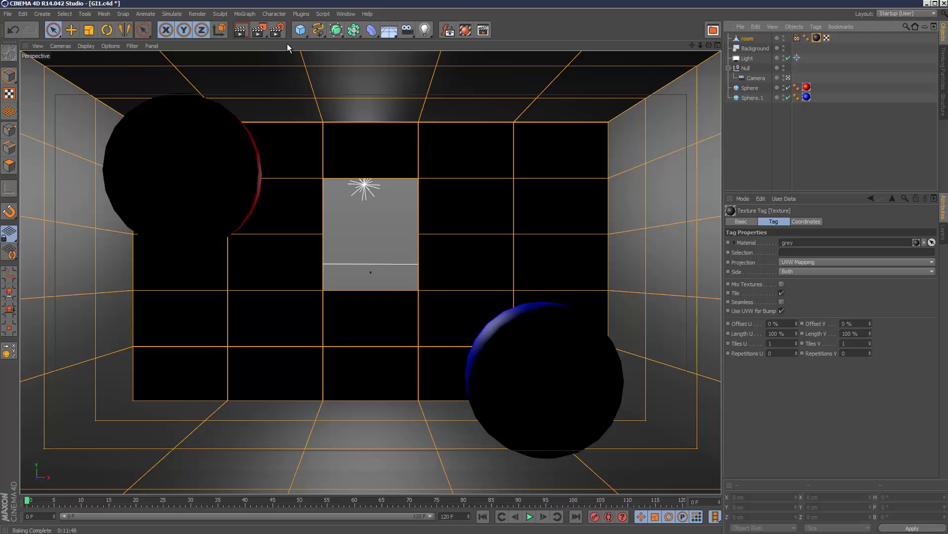
click(277, 29)
click(174, 251)
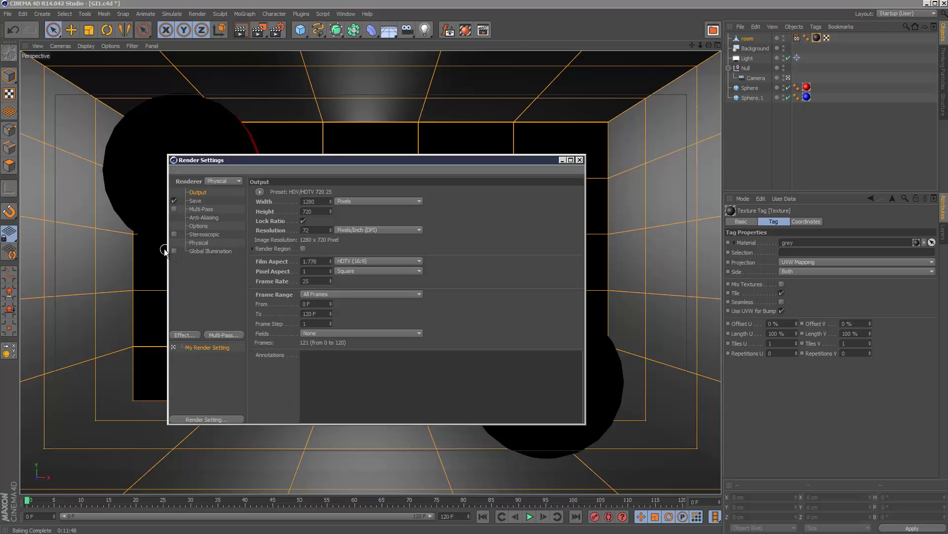
click(579, 160)
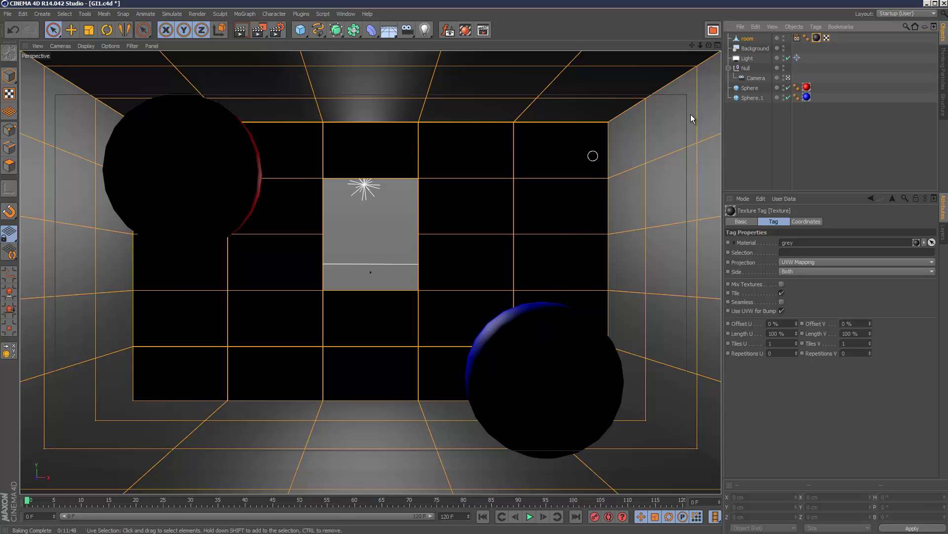
Enable Luminance on the room's grey material with the baked scene.psd as its texture, and render the view
double_click(817, 38)
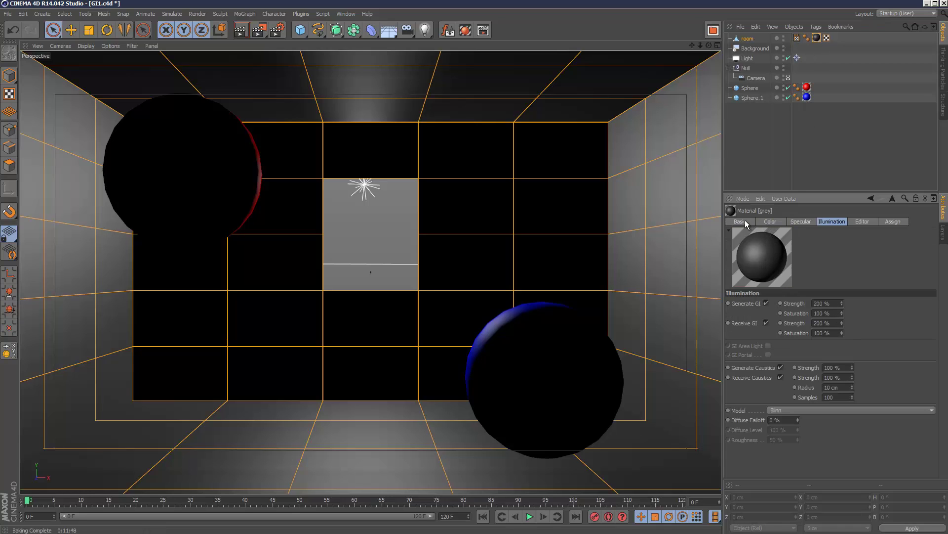
click(744, 221)
click(769, 331)
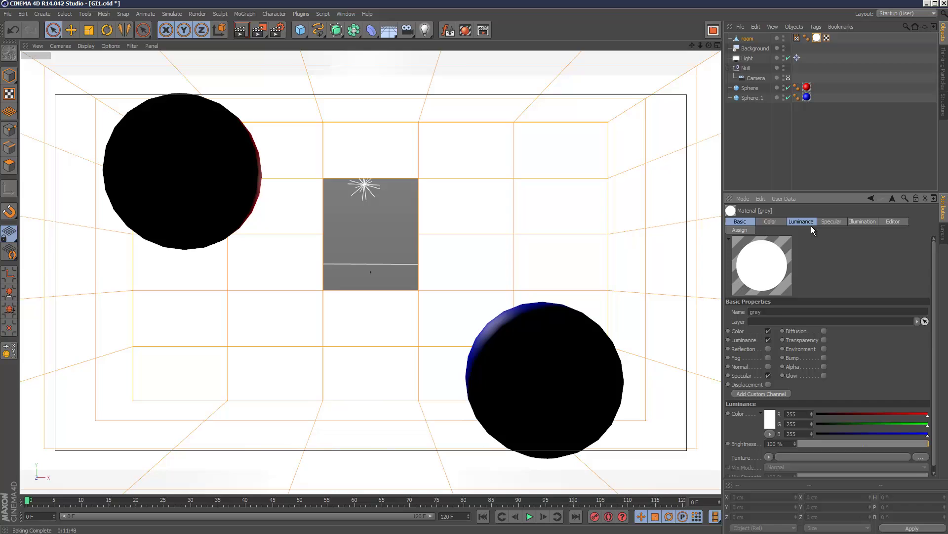
click(805, 222)
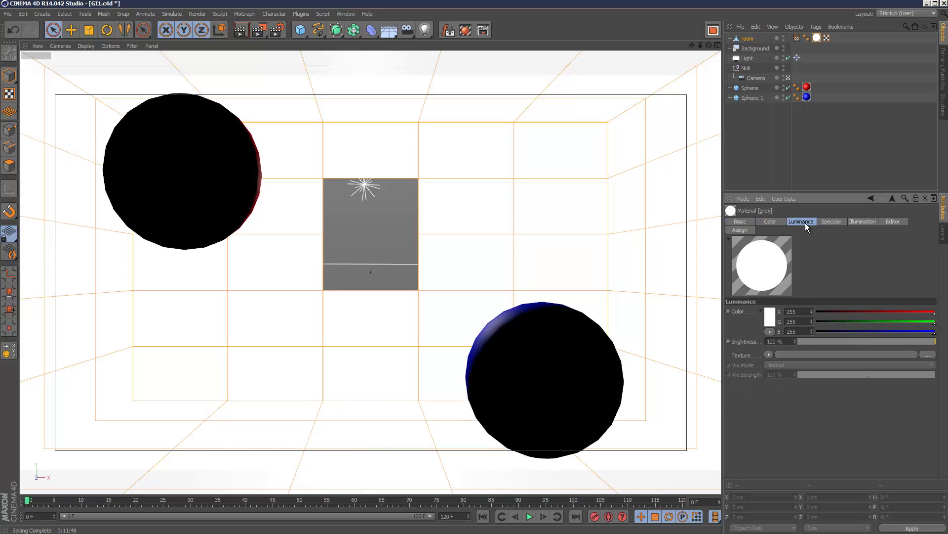
click(927, 355)
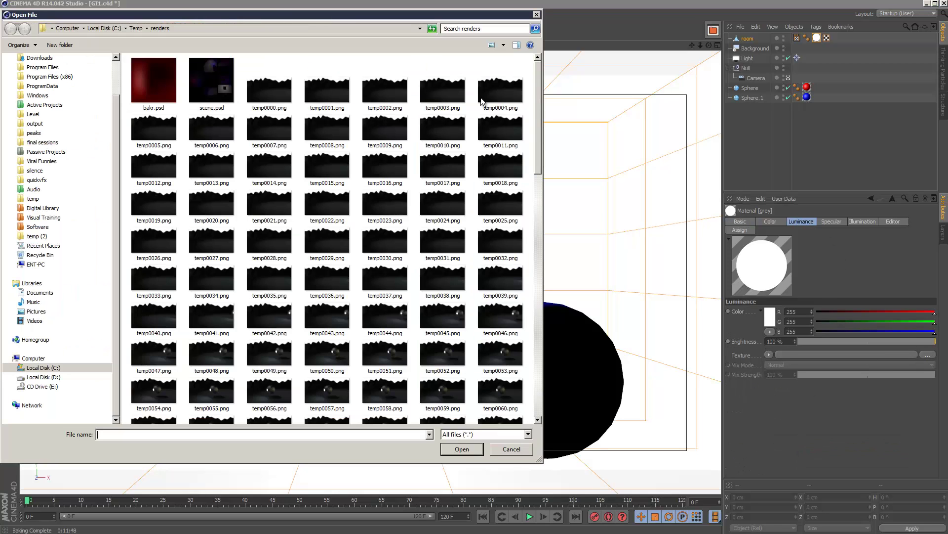
double_click(217, 75)
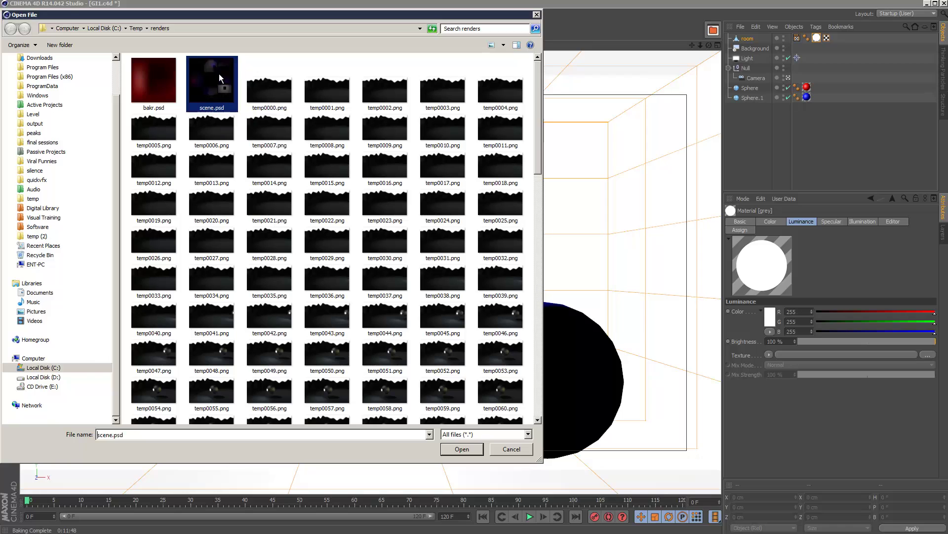
click(523, 327)
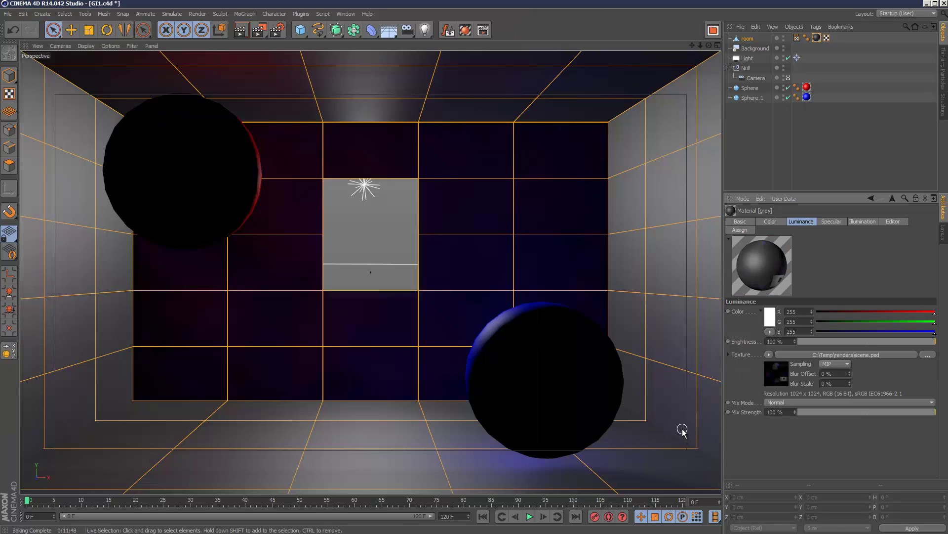
click(248, 31)
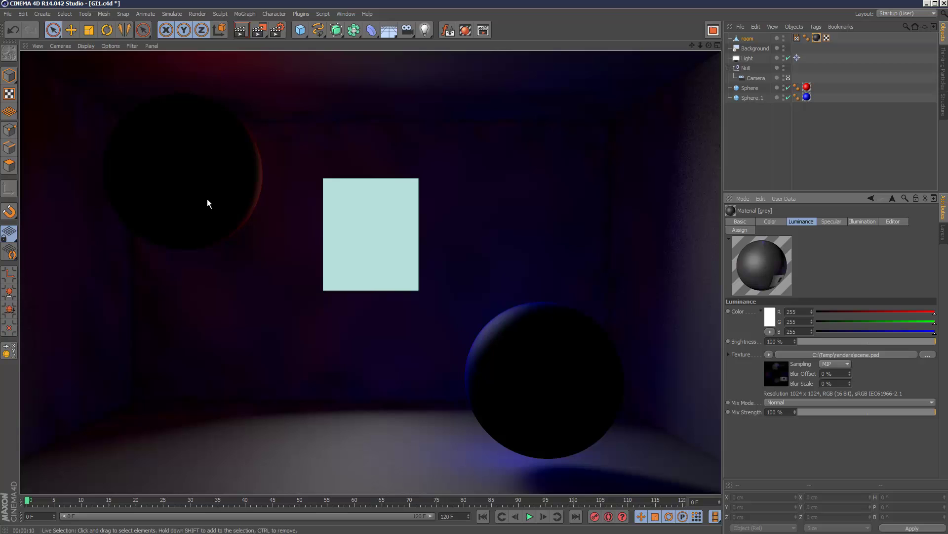
Enable Luminance on the first sphere's red material, using pure red at 38% brightness
click(807, 87)
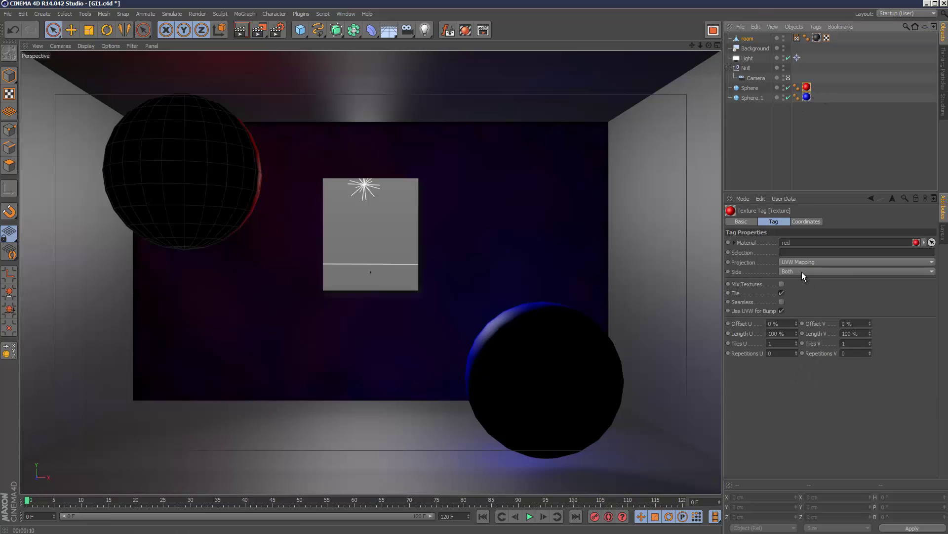
click(752, 222)
double_click(806, 88)
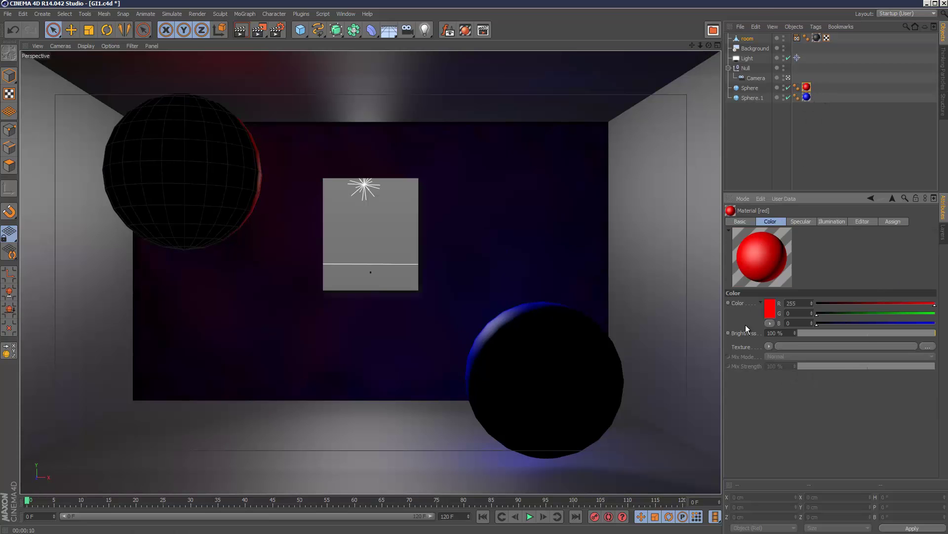
click(738, 220)
click(769, 333)
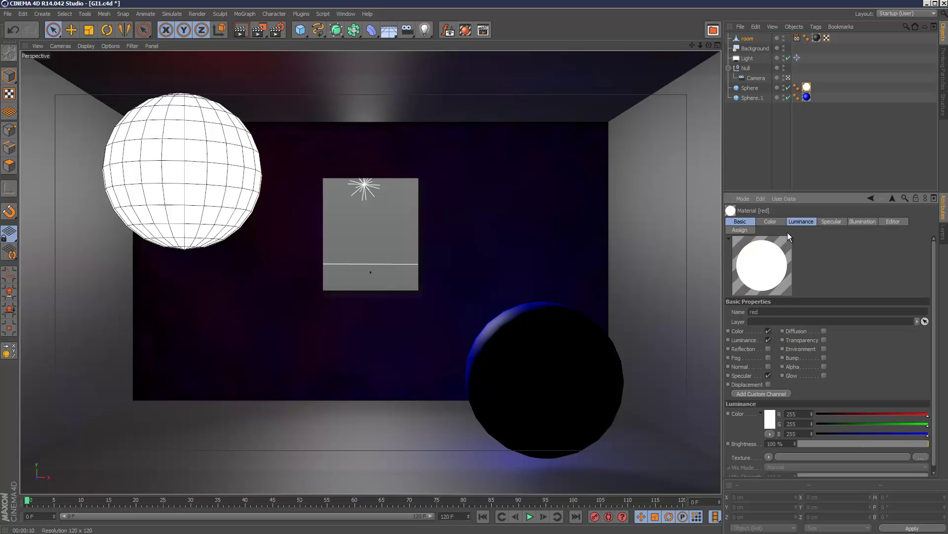
click(771, 418)
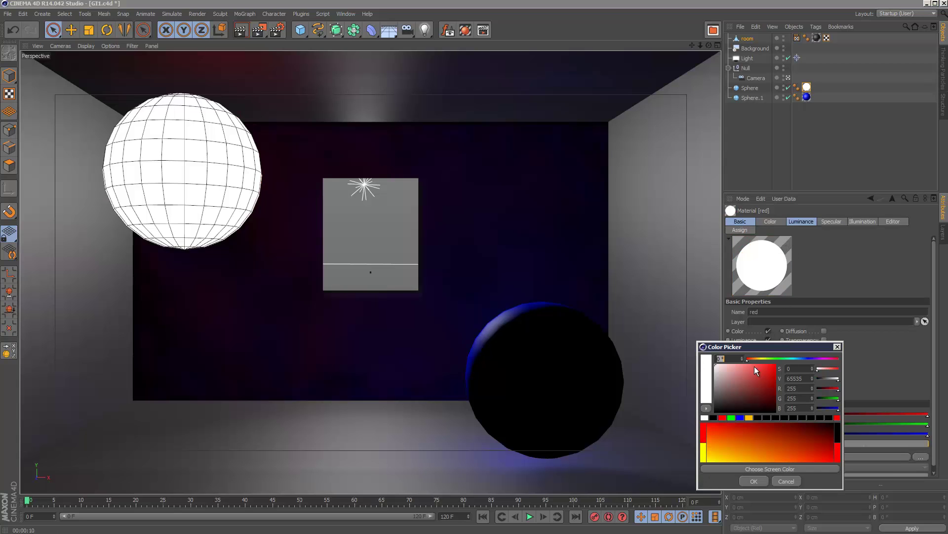
click(761, 480)
click(849, 443)
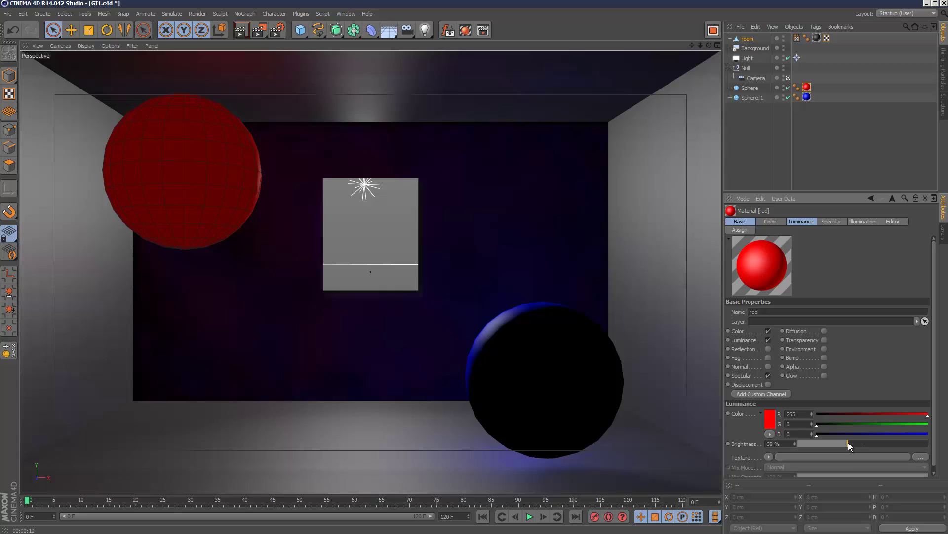
Enable Luminance on Sphere.1's blue material, using colour RGB 15, 15, 221 at 43% brightness
double_click(806, 98)
click(768, 331)
click(801, 221)
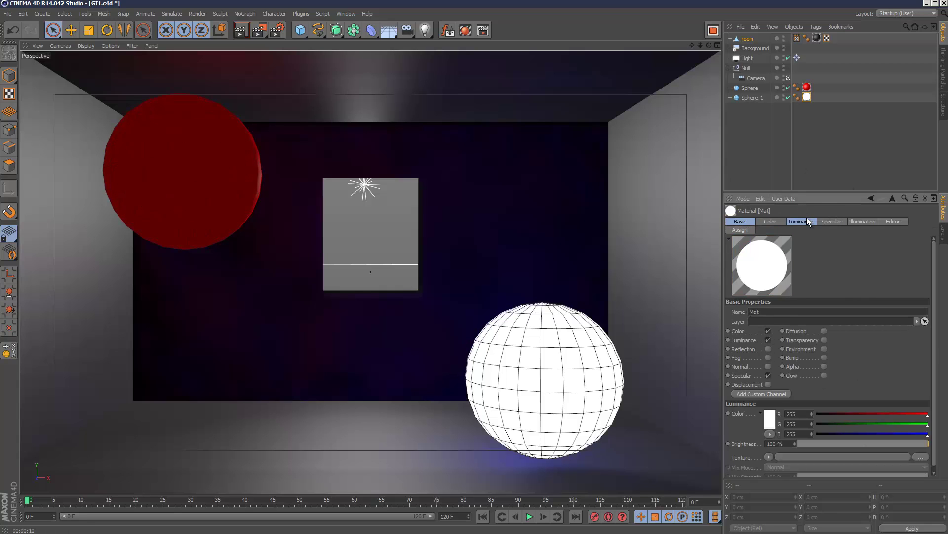
click(774, 319)
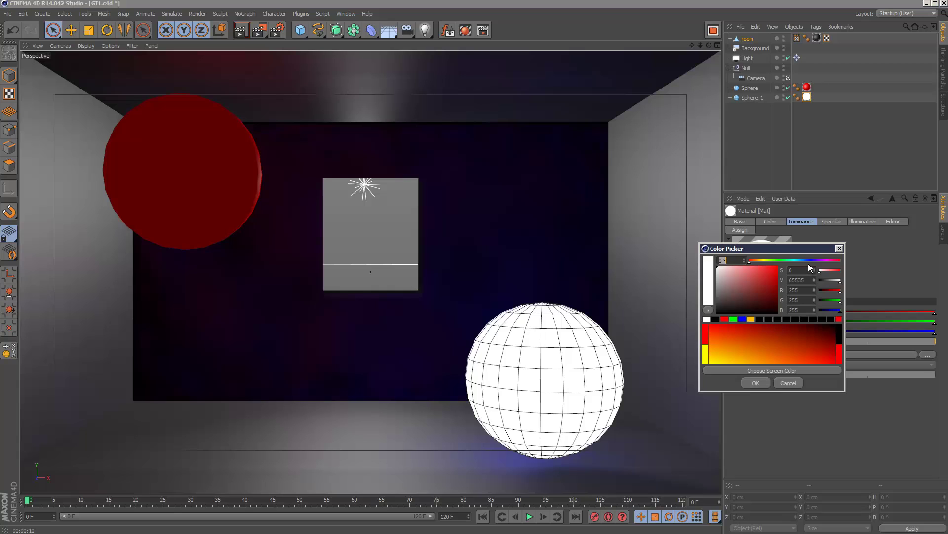
click(809, 260)
click(773, 272)
click(756, 383)
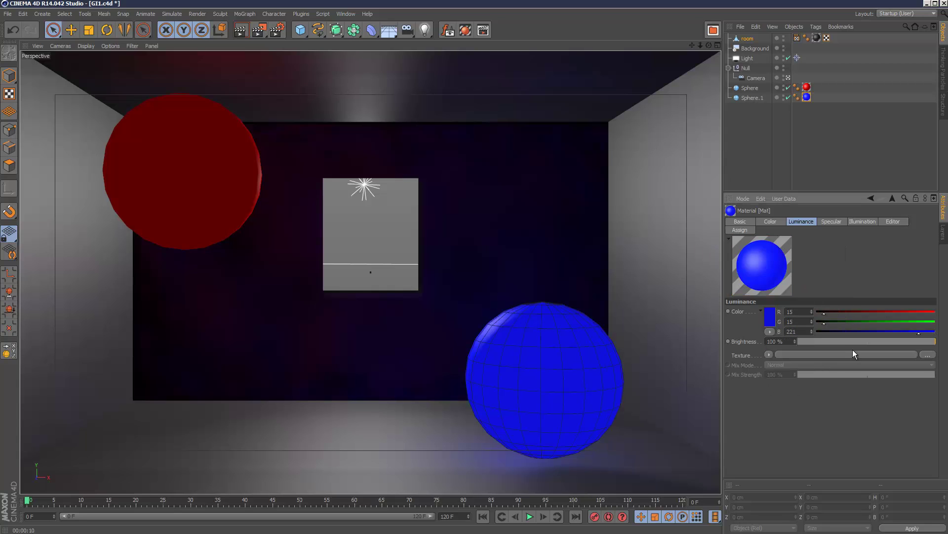
click(858, 341)
Render the view to check the glowing spheres, and move the camera slightly back from the room
click(239, 30)
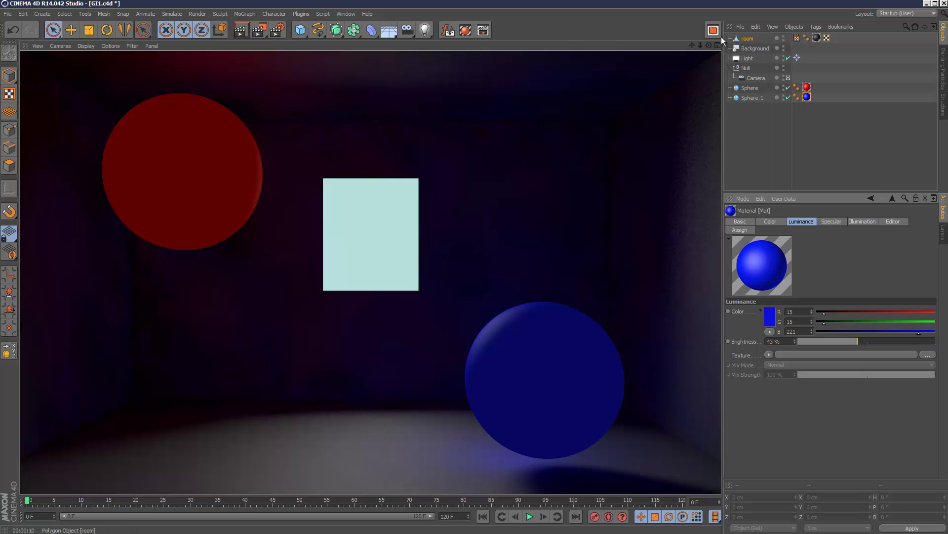
drag(700, 45, 459, 293)
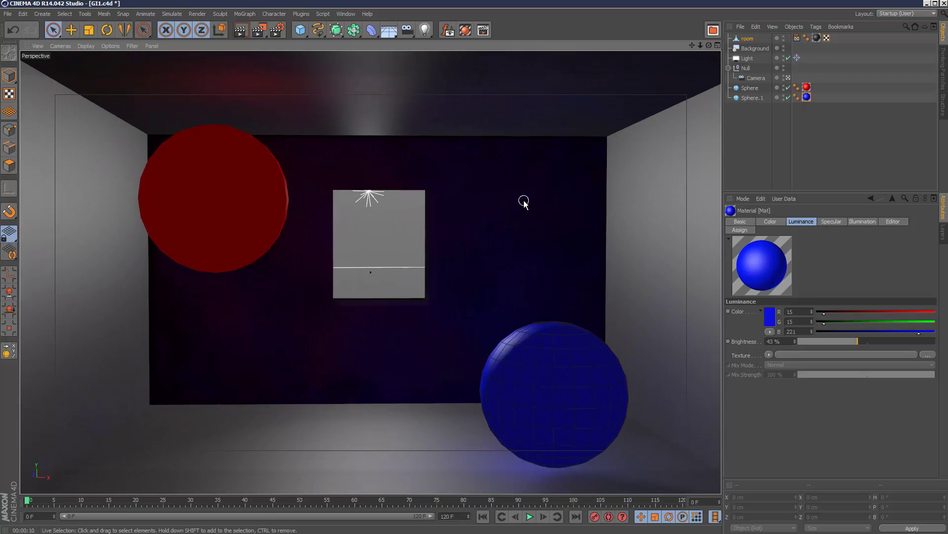